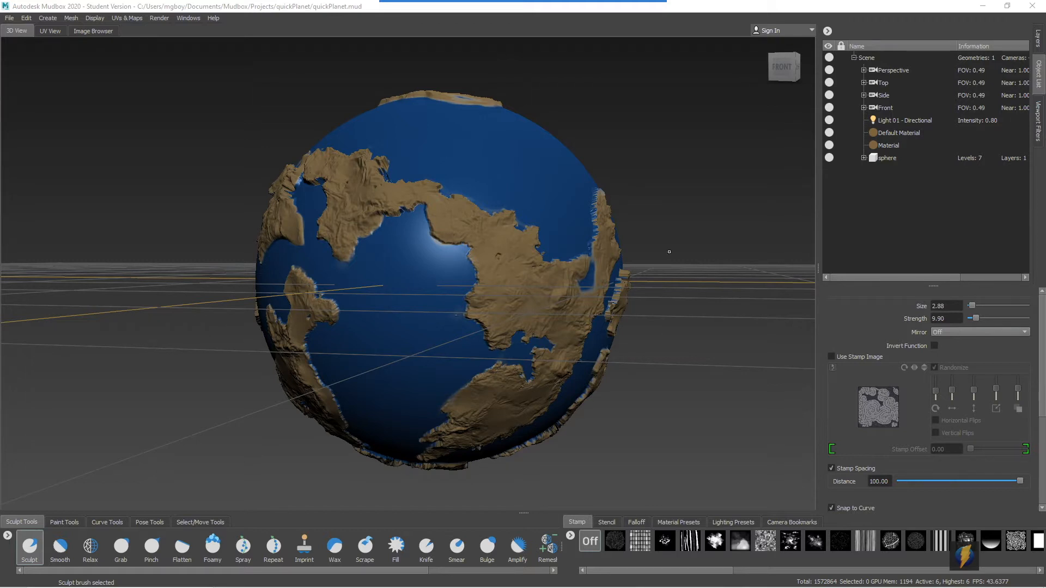
Step: Try lighting the planet from different directions by rotating the directional light around it
drag(705, 221, 413, 196)
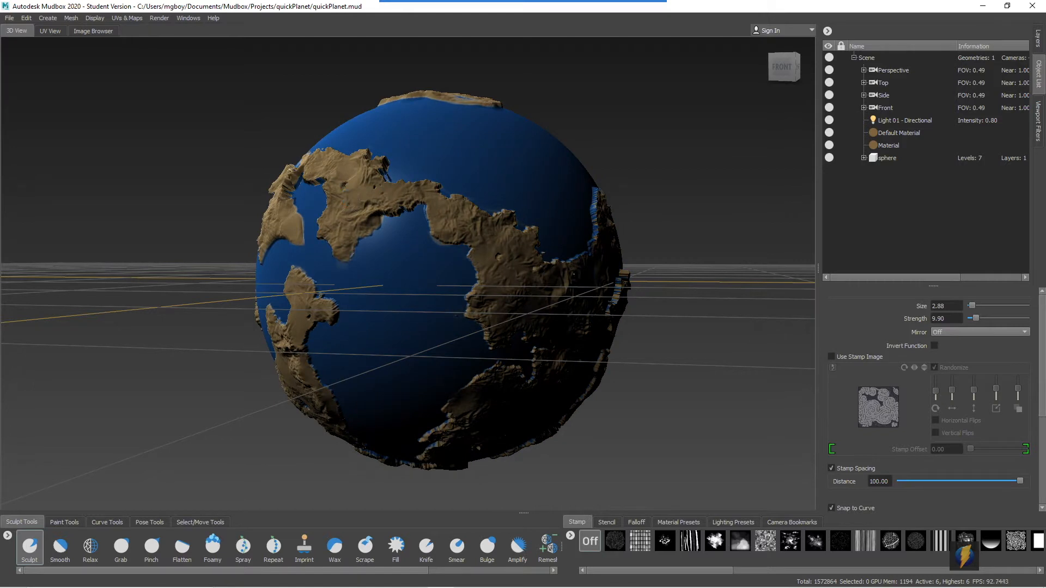
drag(479, 245, 636, 251)
mouse_move(503, 245)
mouse_down()
mouse_move(566, 237)
mouse_move(266, 263)
mouse_up()
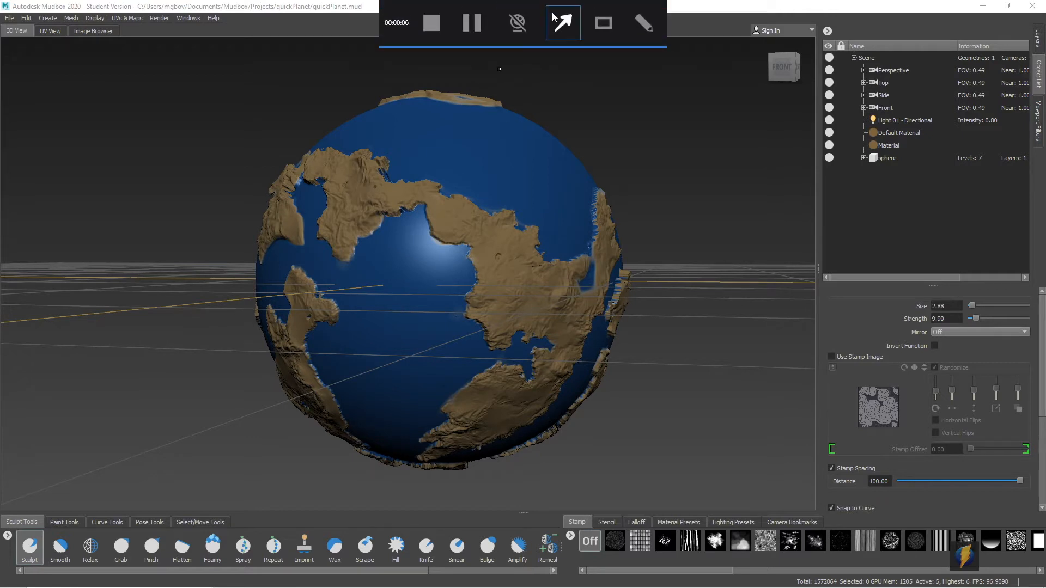
Step: Select Light 01 - Directional and open the colour chooser for its diffuse colour
mouse_move(662, 135)
mouse_down()
mouse_move(896, 81)
mouse_move(1020, 65)
mouse_move(727, 74)
mouse_move(689, 90)
mouse_move(773, 93)
mouse_move(829, 136)
mouse_move(850, 123)
mouse_up()
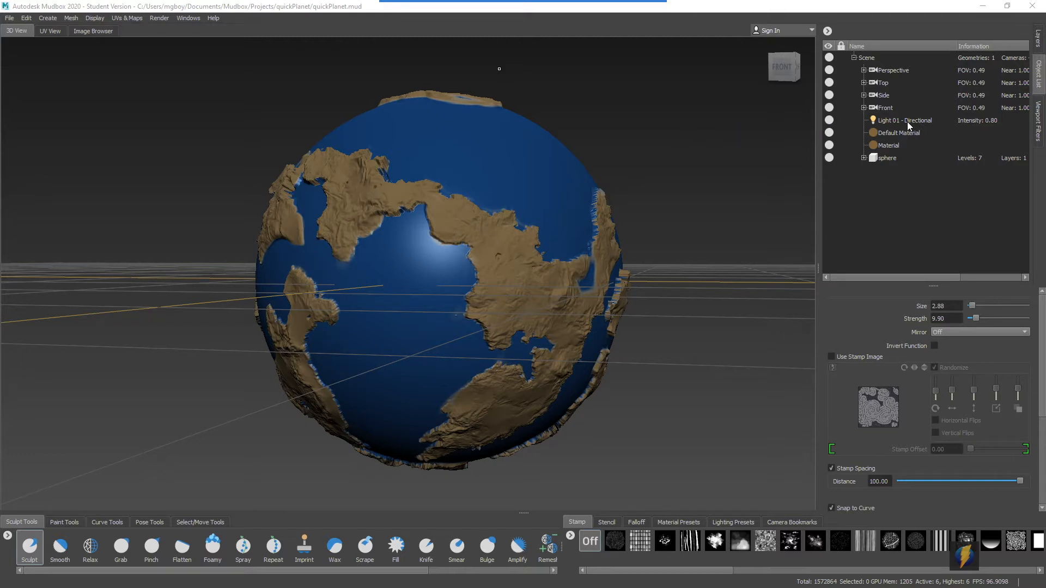
click(907, 122)
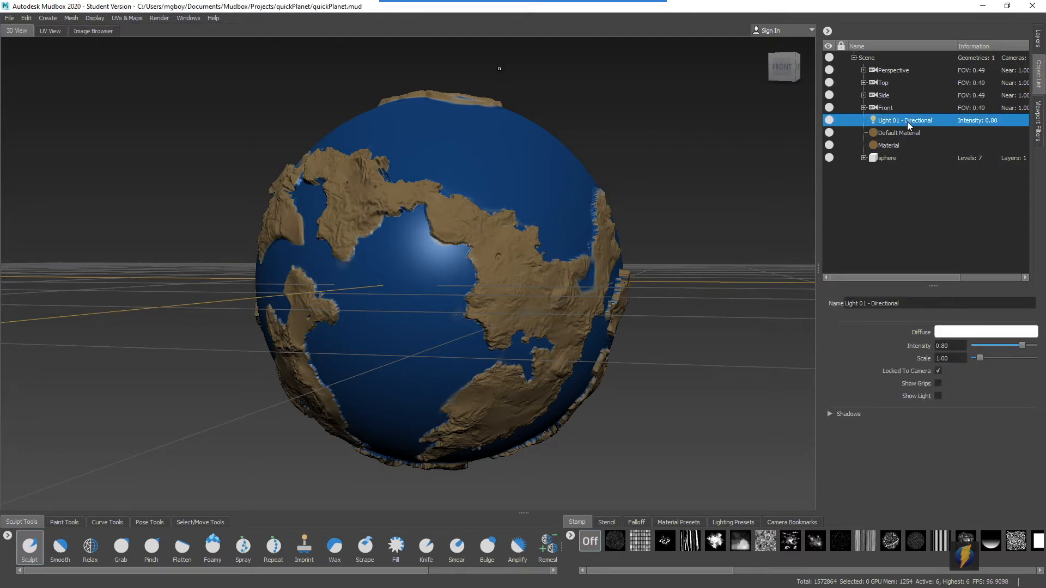
click(566, 21)
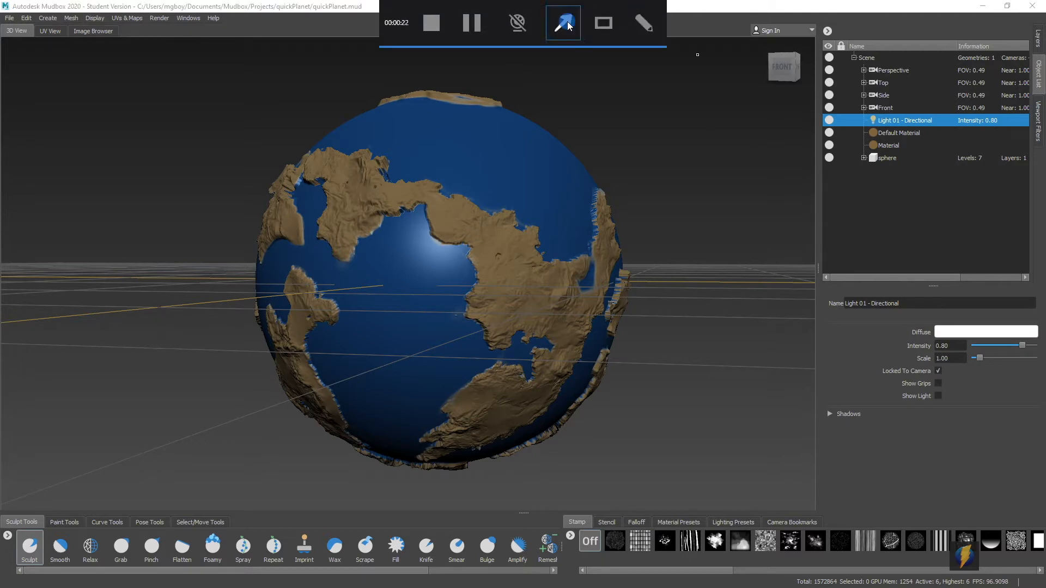
mouse_move(652, 181)
mouse_down()
mouse_move(909, 328)
mouse_move(900, 360)
mouse_move(910, 332)
mouse_move(903, 352)
mouse_move(874, 354)
mouse_up()
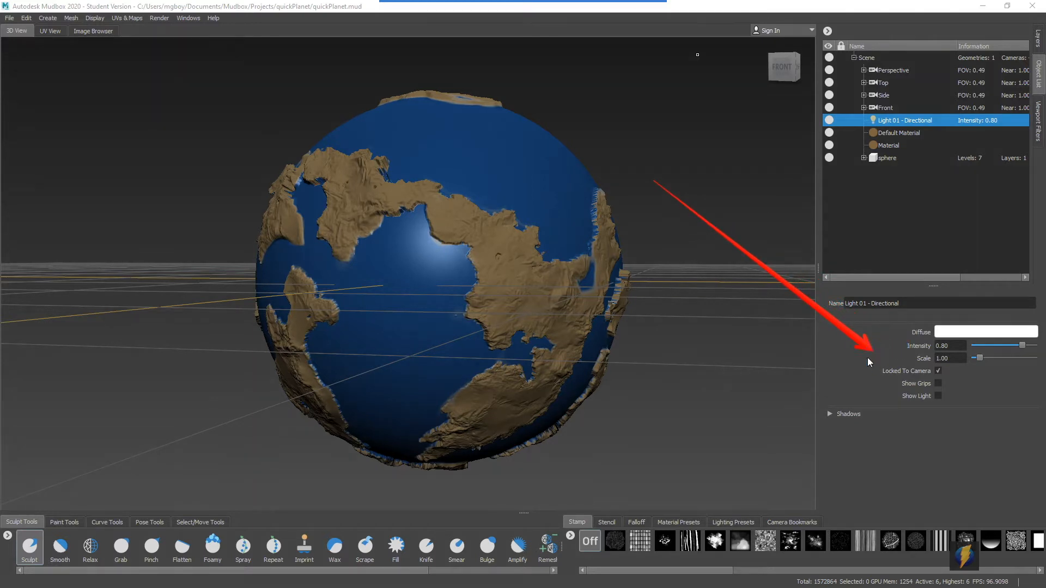
click(963, 330)
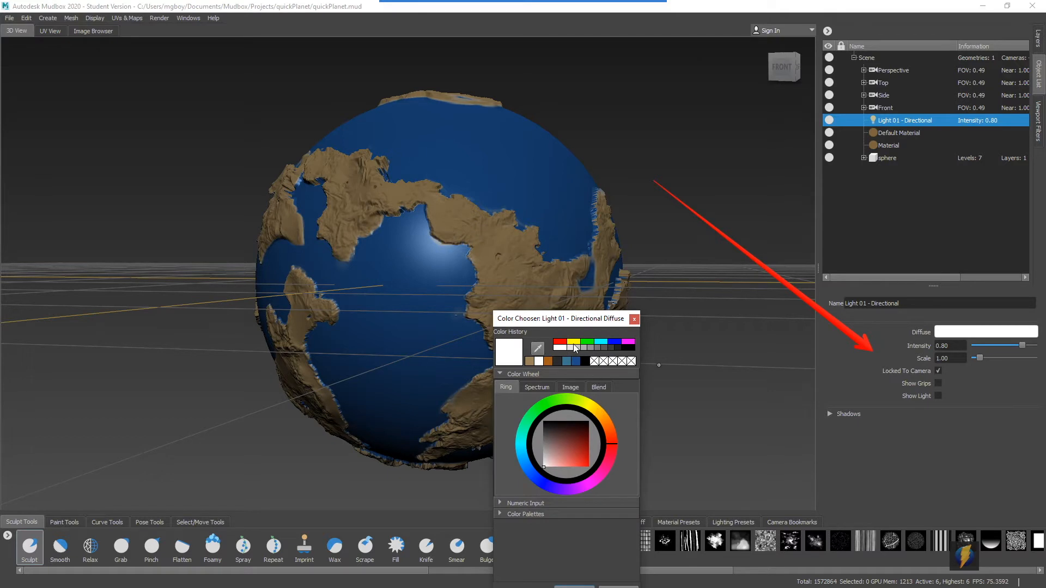
Step: Try yellow, green, cyan, pink and dark plum as the directional light's diffuse colour
click(574, 342)
click(587, 342)
click(601, 342)
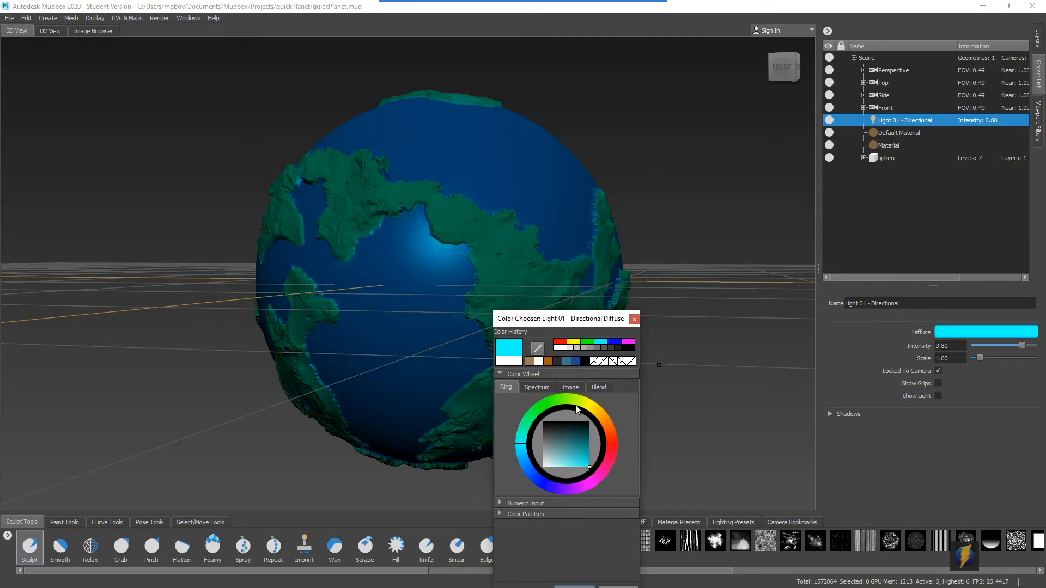
mouse_move(577, 409)
mouse_down()
mouse_move(602, 416)
mouse_move(564, 476)
mouse_move(592, 470)
mouse_up()
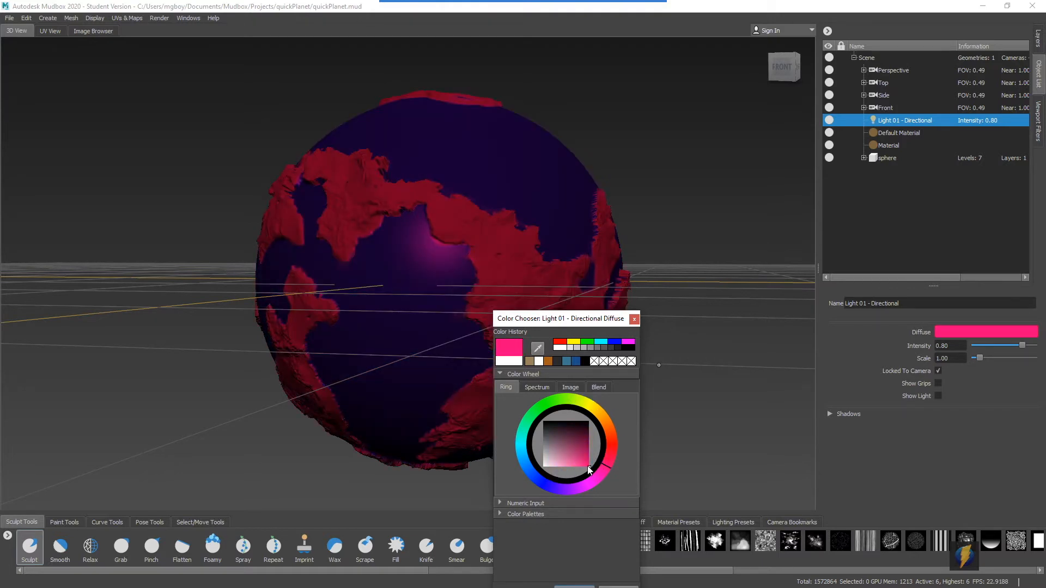
mouse_move(586, 466)
mouse_down()
mouse_move(544, 468)
mouse_move(567, 469)
mouse_up()
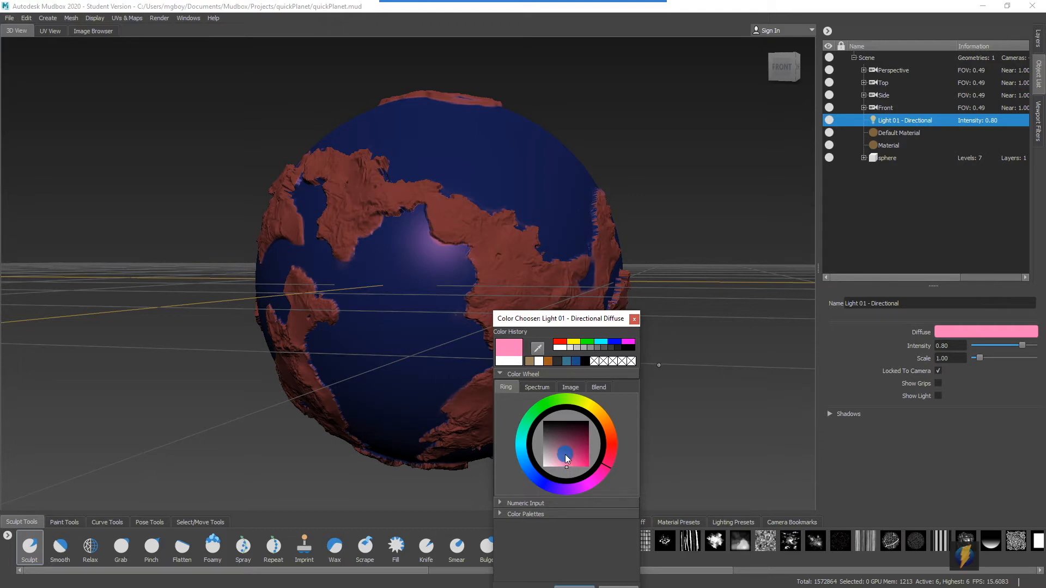
drag(566, 444, 569, 431)
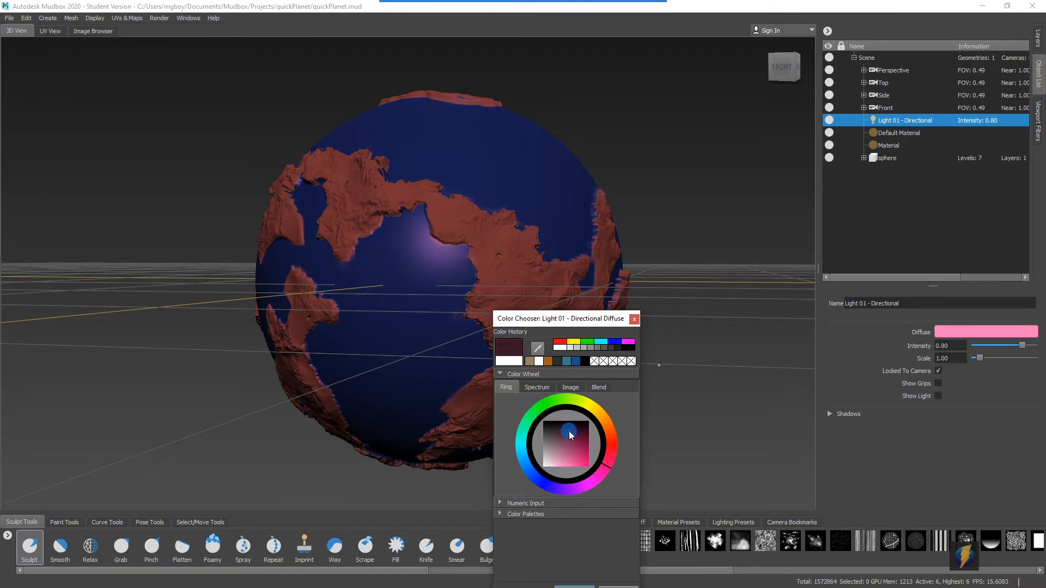
drag(569, 431, 568, 431)
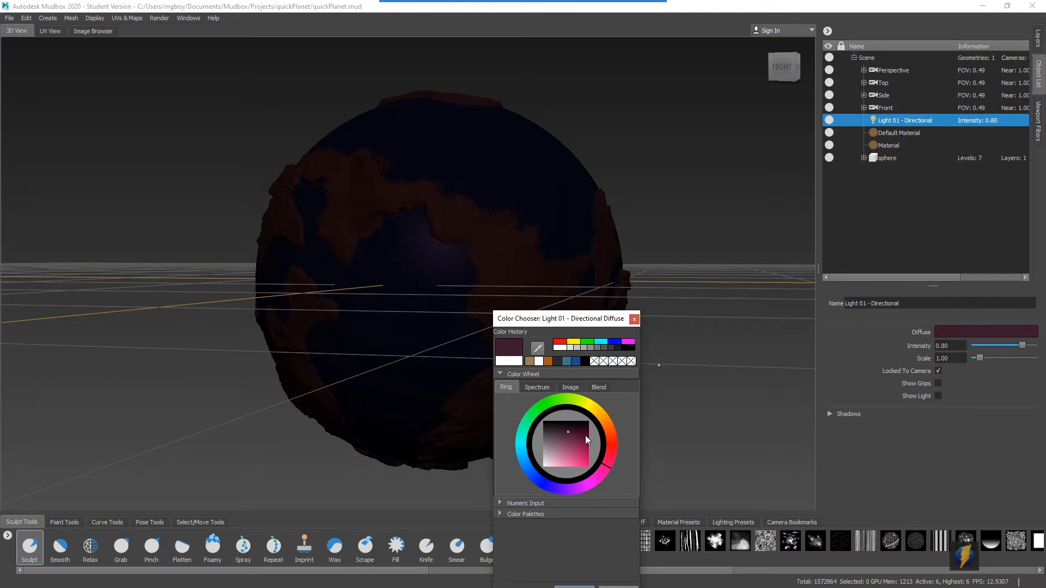
Step: Set the directional light's diffuse colour to a pale warm yellow and close the colour chooser
mouse_move(568, 430)
mouse_down()
mouse_move(596, 466)
mouse_move(558, 467)
mouse_up()
drag(604, 436, 597, 413)
click(634, 319)
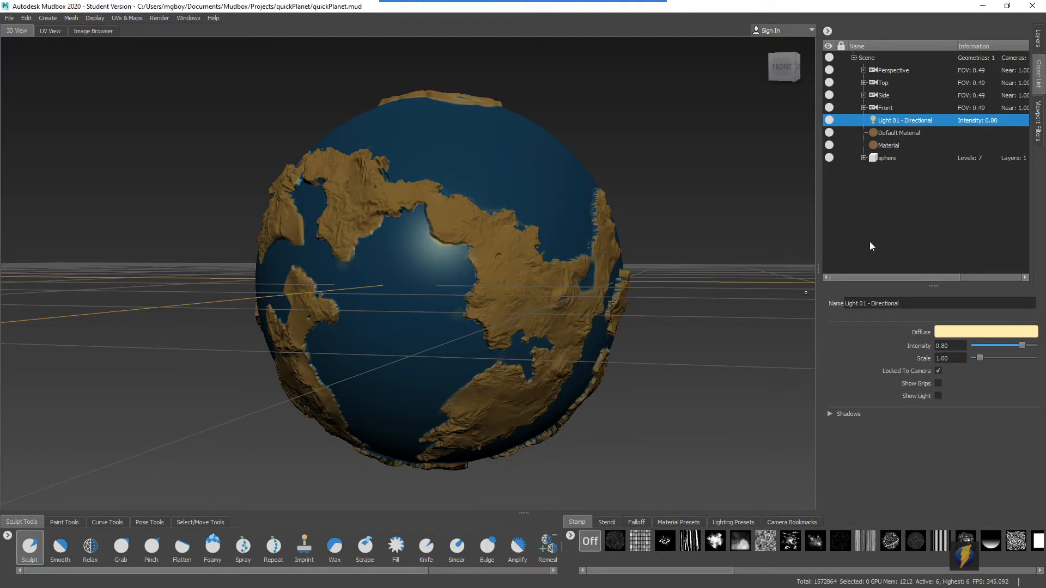
Step: Try the directional light's intensity at 1.00 and at 2.00
mouse_move(659, 4)
click(564, 21)
drag(779, 269, 902, 341)
mouse_move(1021, 346)
mouse_down()
mouse_move(996, 347)
mouse_move(1033, 347)
mouse_up()
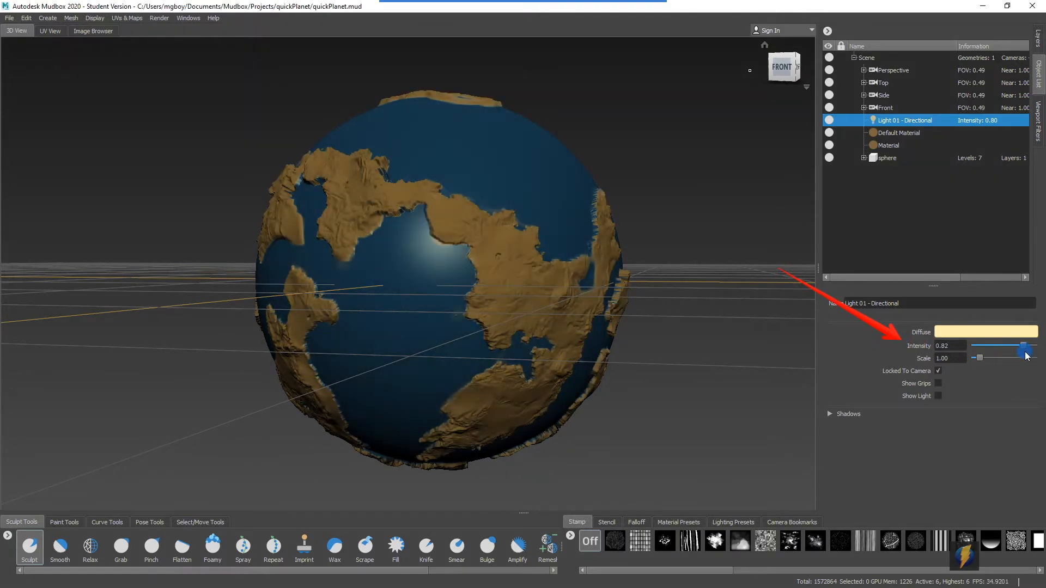
double_click(956, 346)
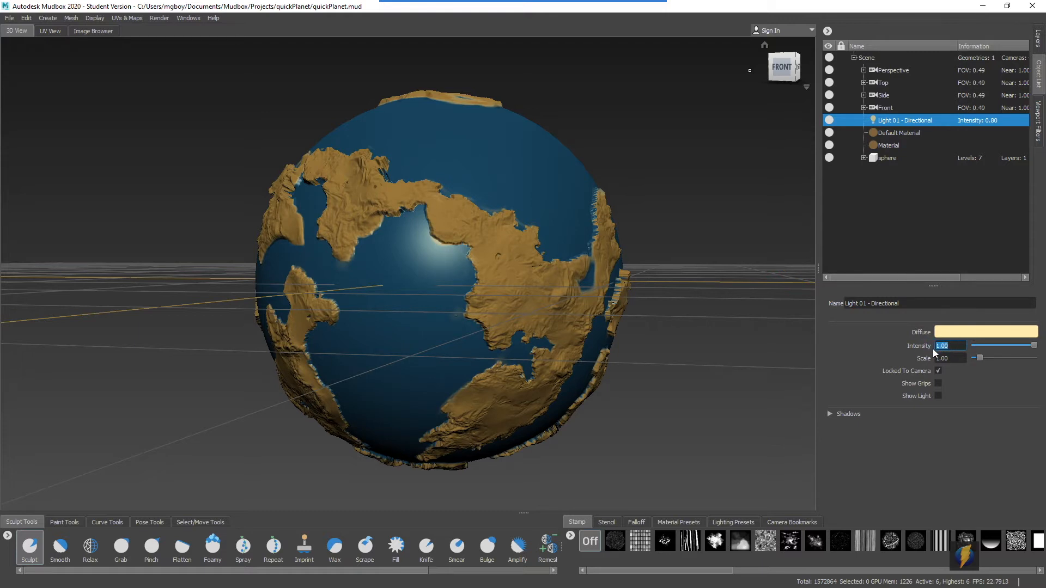
text(2)
key(Return)
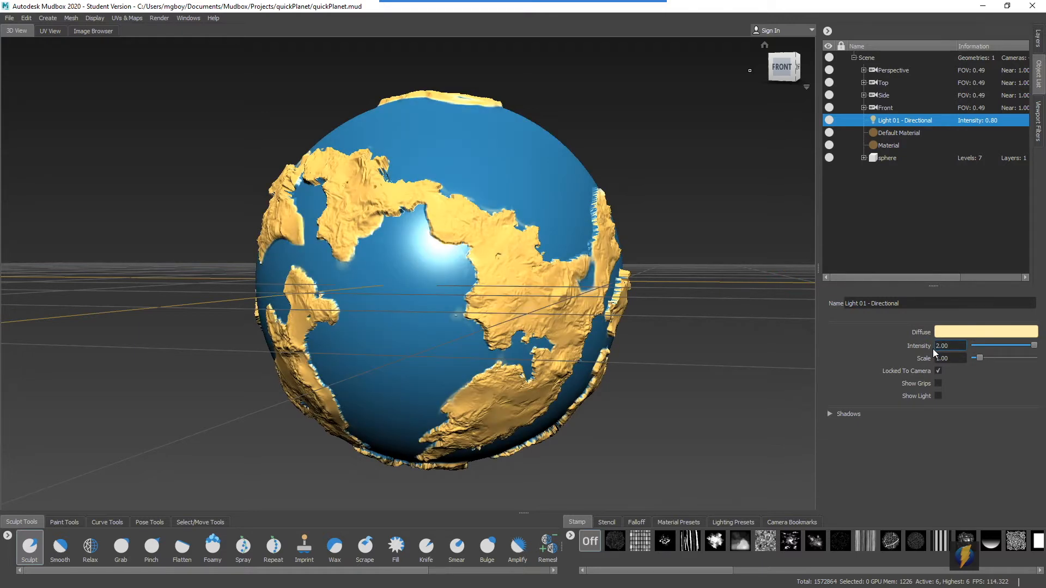
Step: Bring the directional light's intensity down to 1.00 and fine-tune it to 0.85
double_click(951, 346)
text(1)
key(Return)
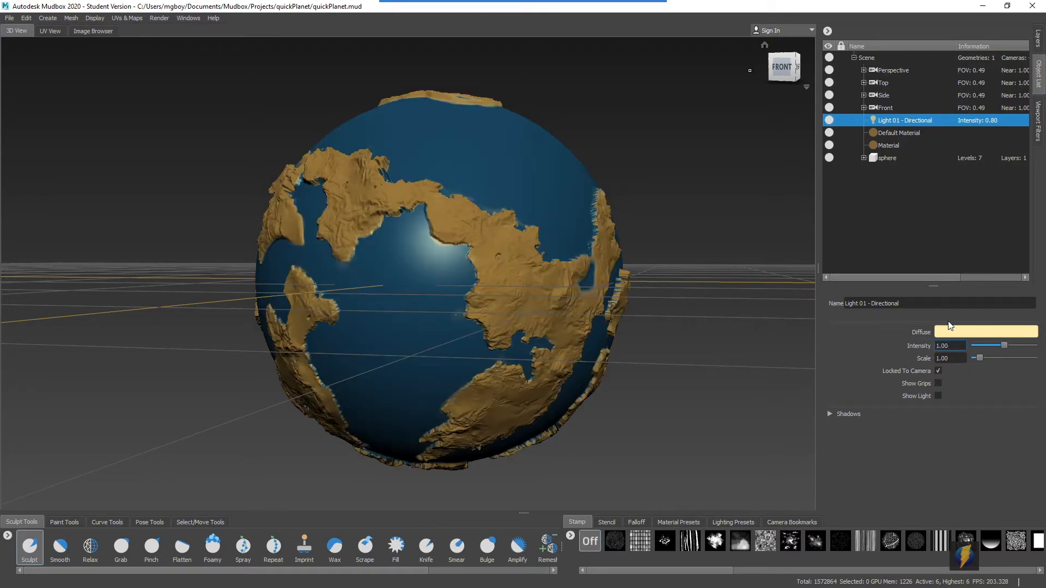
drag(1004, 344, 999, 345)
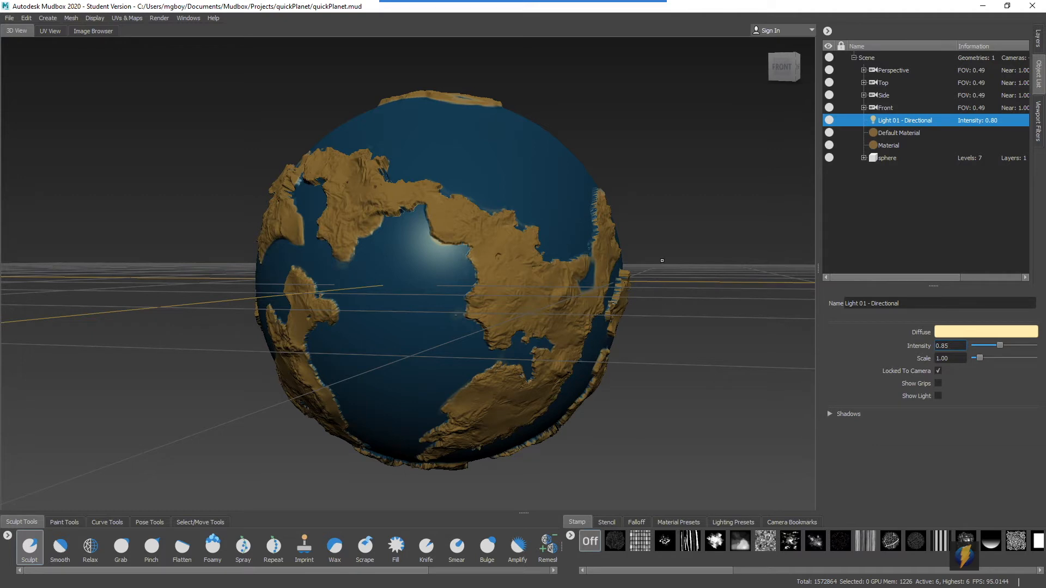
drag(474, 257, 530, 253)
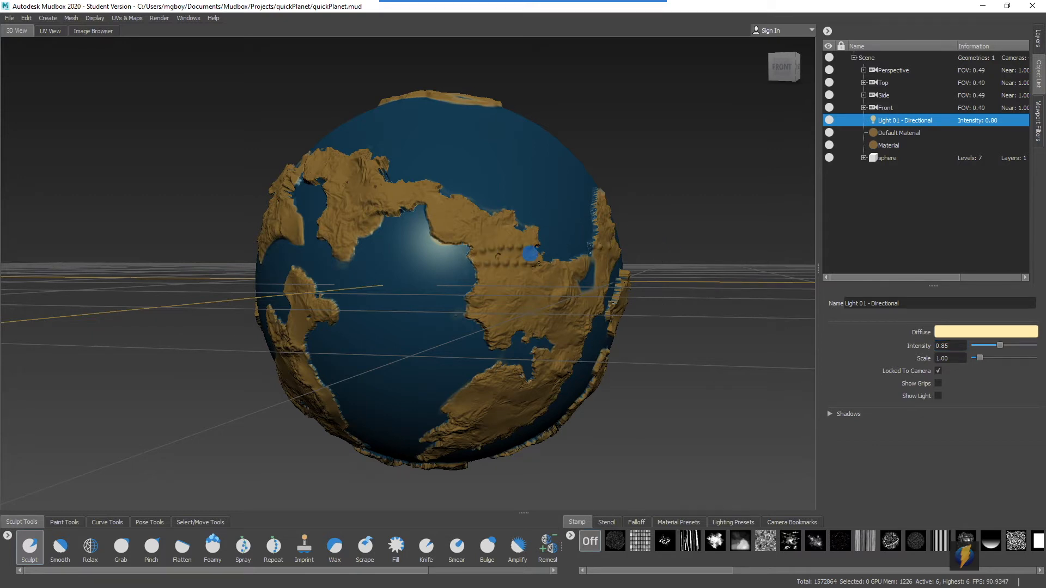
key(ctrl+z)
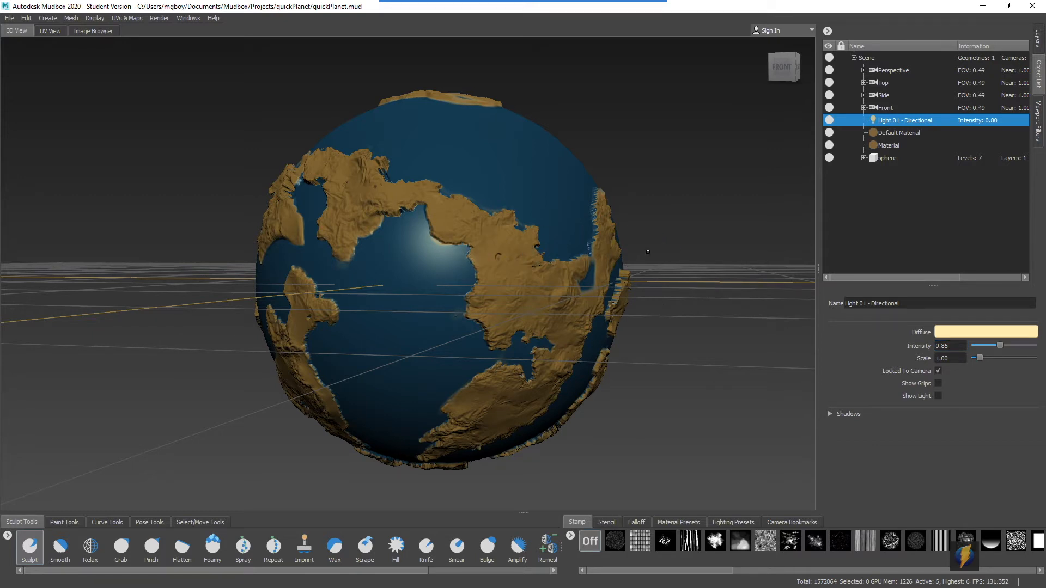
mouse_move(700, 228)
middle_down()
mouse_move(397, 222)
mouse_move(696, 238)
mouse_move(700, 224)
middle_up()
Step: Enable Show Grips and Show Light for Light 01 - Directional
click(568, 15)
drag(681, 249, 904, 382)
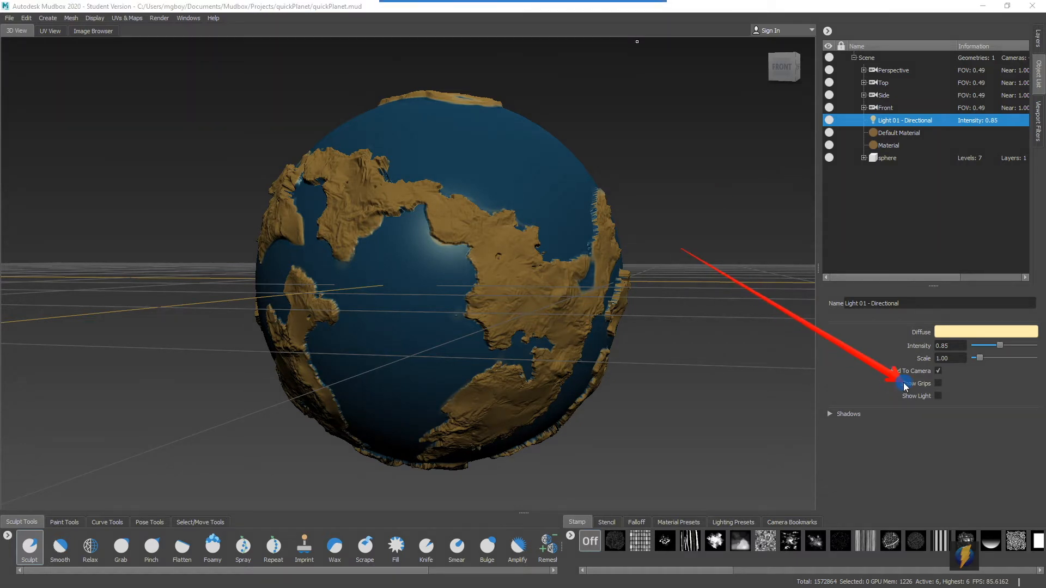
click(937, 383)
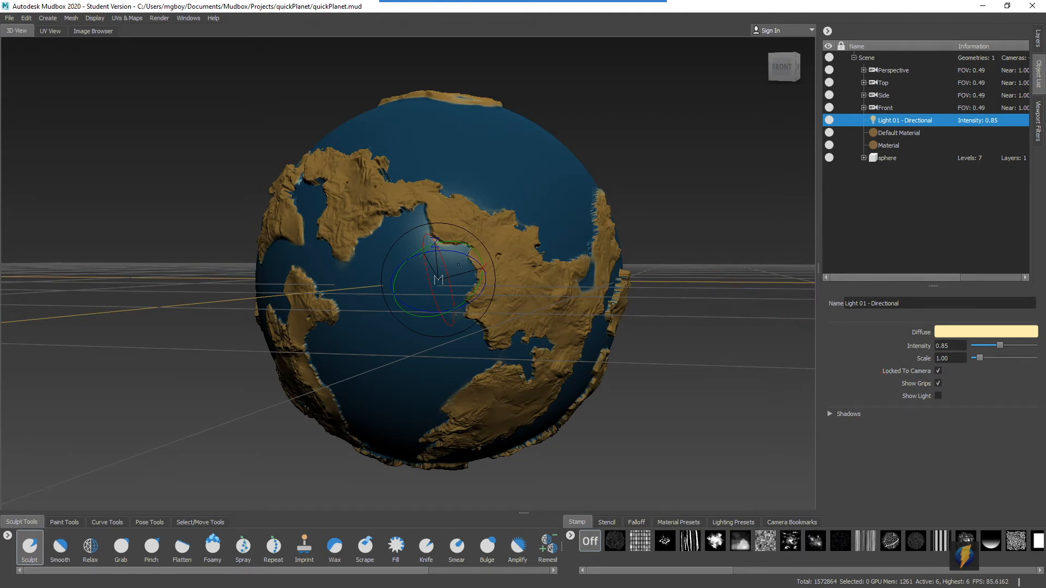
mouse_move(542, 7)
click(562, 21)
drag(704, 245, 891, 387)
click(937, 396)
Step: Rotate Light 01 - Directional so it shines on the planet's right side and leaves the left side in shadow
mouse_move(623, 250)
middle_down()
mouse_move(381, 255)
mouse_move(403, 200)
mouse_move(430, 240)
mouse_move(479, 229)
mouse_move(506, 249)
mouse_move(717, 245)
mouse_move(517, 247)
mouse_move(693, 247)
mouse_move(607, 245)
middle_up()
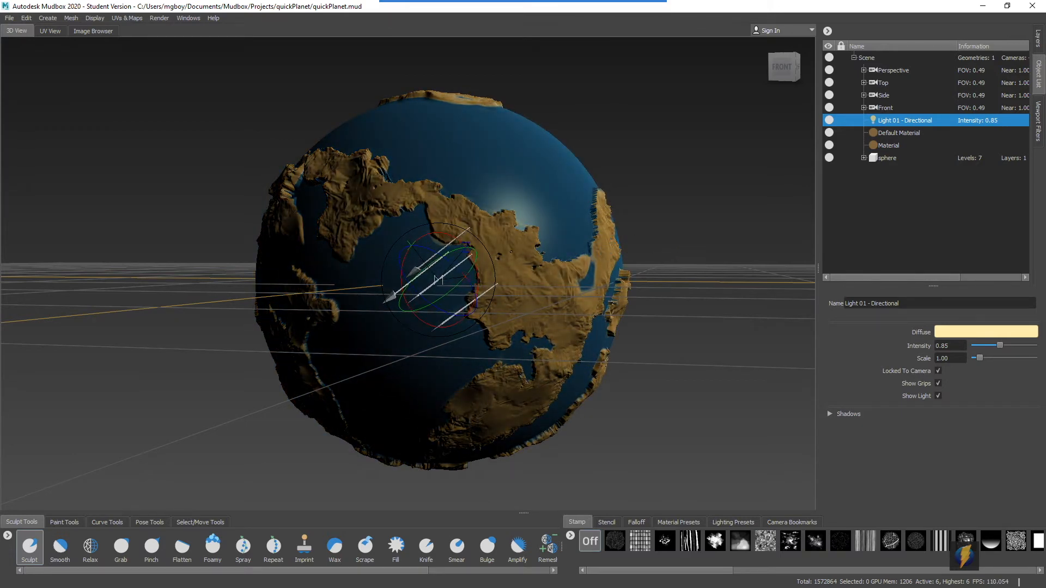
mouse_move(468, 264)
mouse_down()
mouse_move(474, 285)
mouse_move(490, 284)
mouse_up()
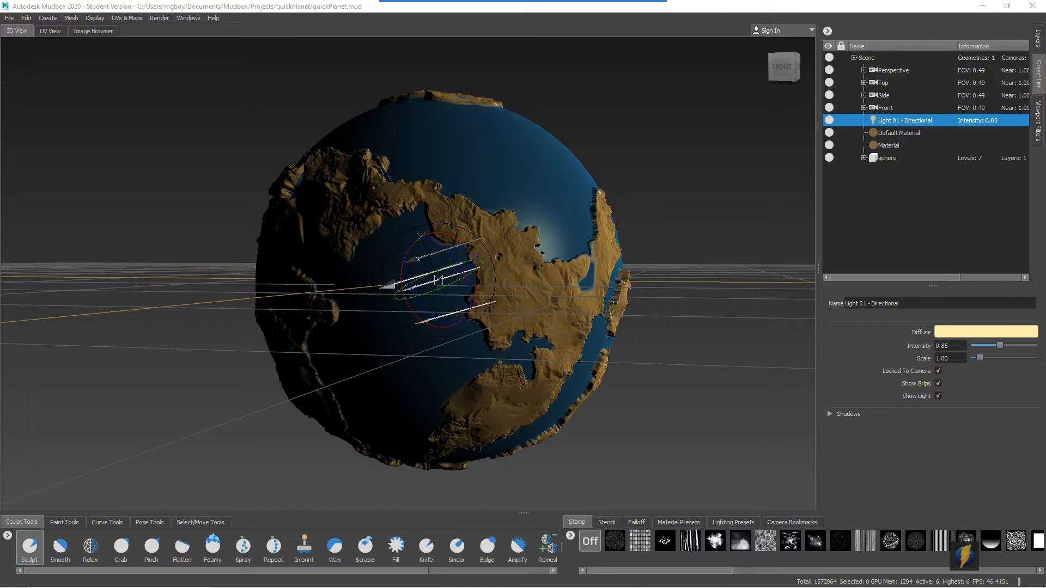
Step: Add a second directional light to the scene
mouse_move(639, 5)
click(565, 23)
drag(677, 137, 852, 127)
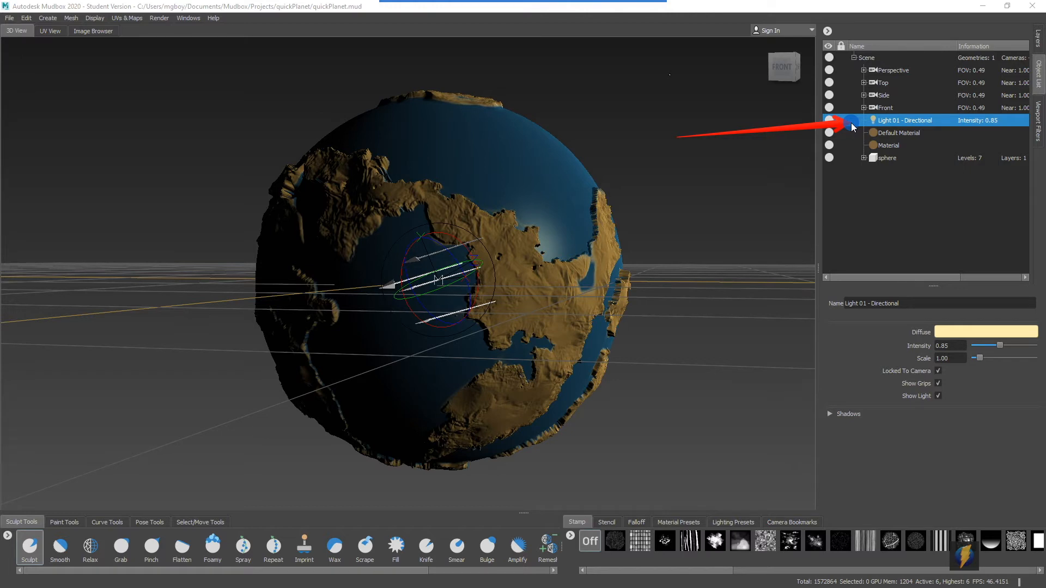
mouse_move(851, 123)
mouse_down()
mouse_move(766, 148)
mouse_move(820, 111)
mouse_move(864, 124)
mouse_move(724, 162)
mouse_move(105, 98)
mouse_move(74, 27)
mouse_move(48, 20)
mouse_up()
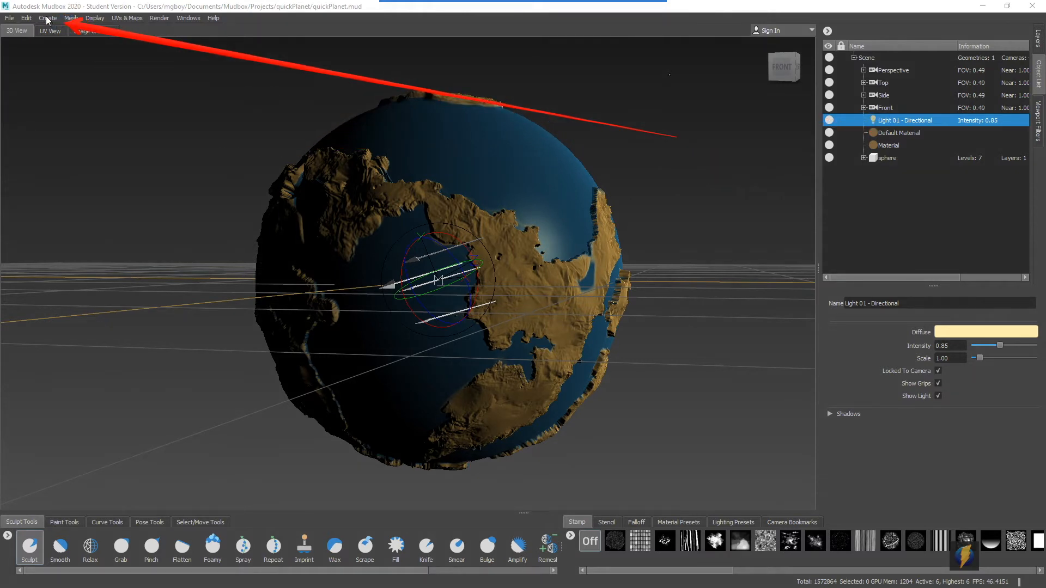
click(48, 18)
mouse_move(61, 64)
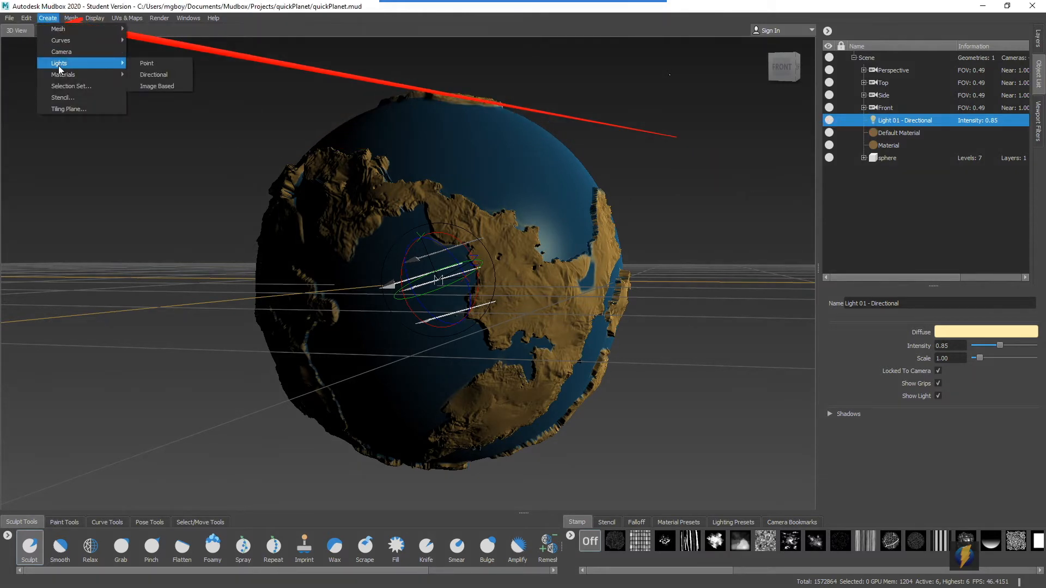
click(176, 74)
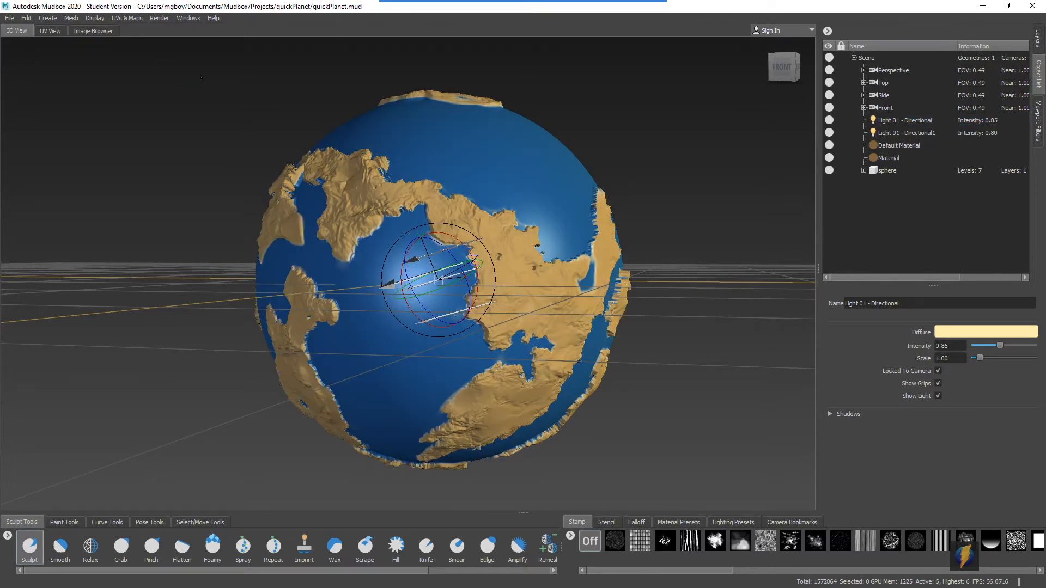
Step: Show the second directional light's grips and light indicator, and rotate it to shine on the planet's shadowed left side
click(912, 133)
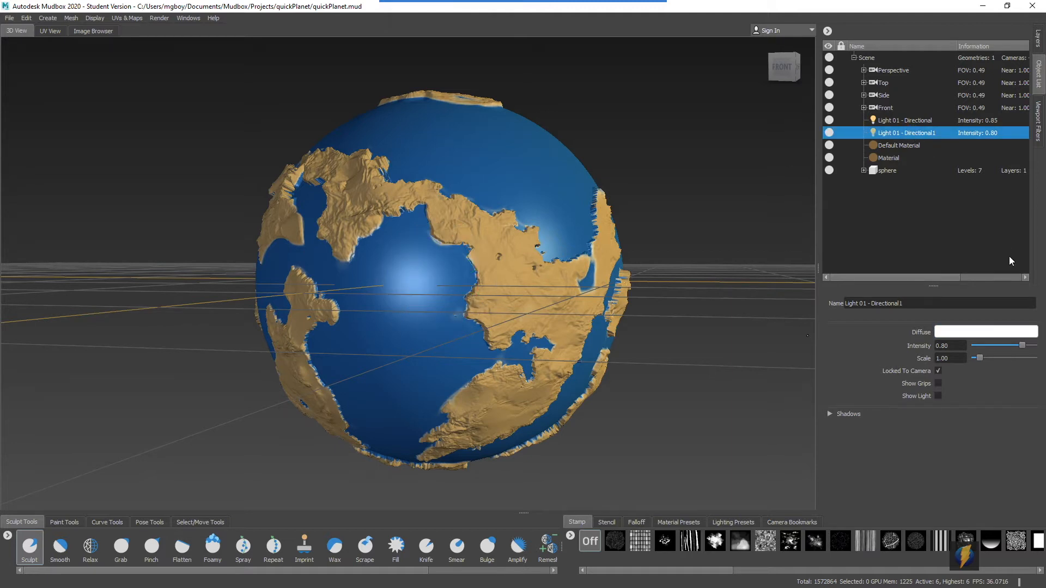
click(937, 384)
click(937, 396)
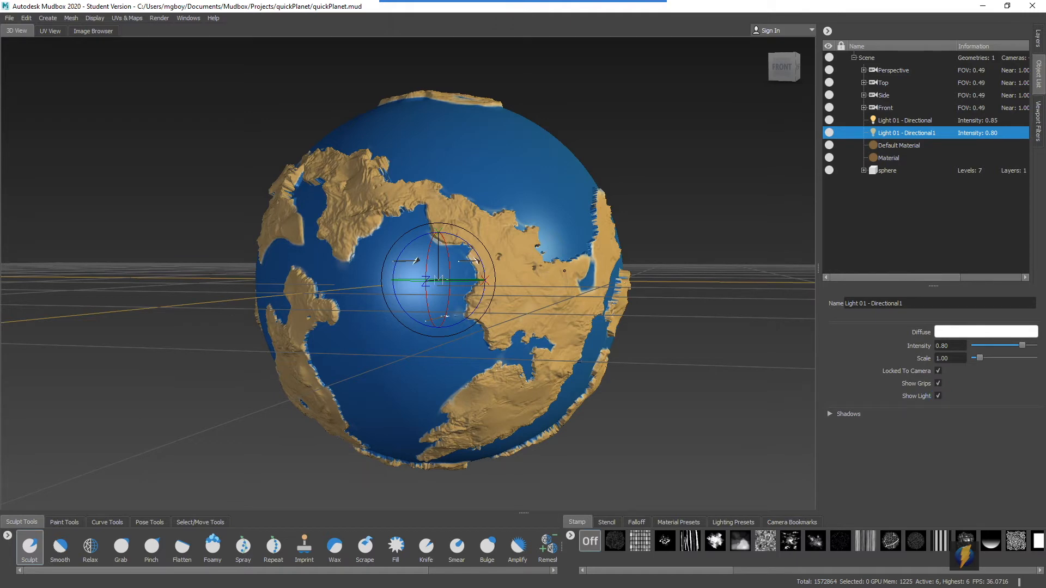
drag(473, 280, 355, 278)
mouse_move(633, 264)
mouse_down()
mouse_move(436, 259)
mouse_move(504, 271)
mouse_up()
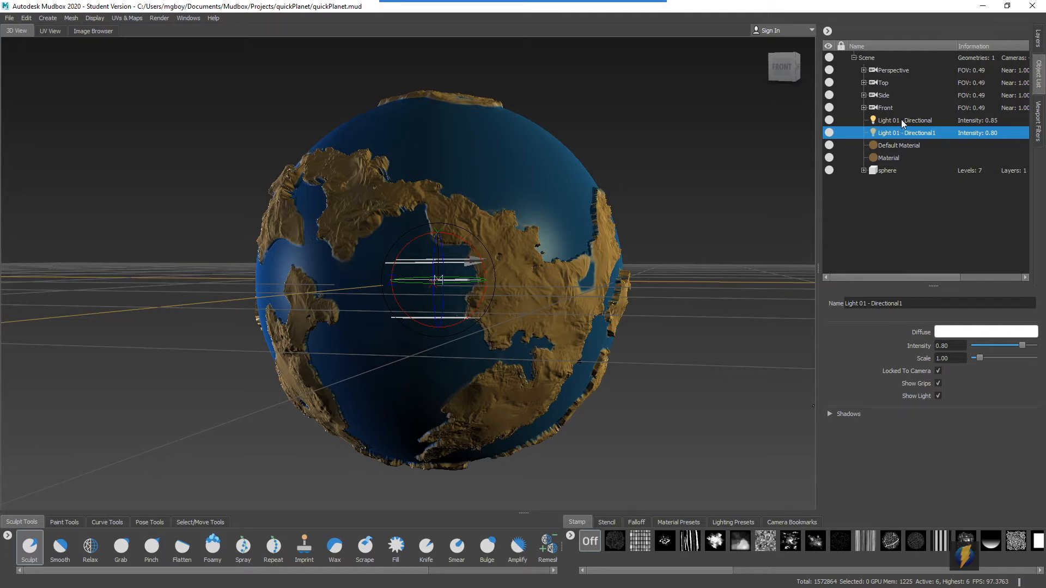
Step: Set the second directional light's diffuse colour to a medium light blue and its intensity to 0.42
click(962, 335)
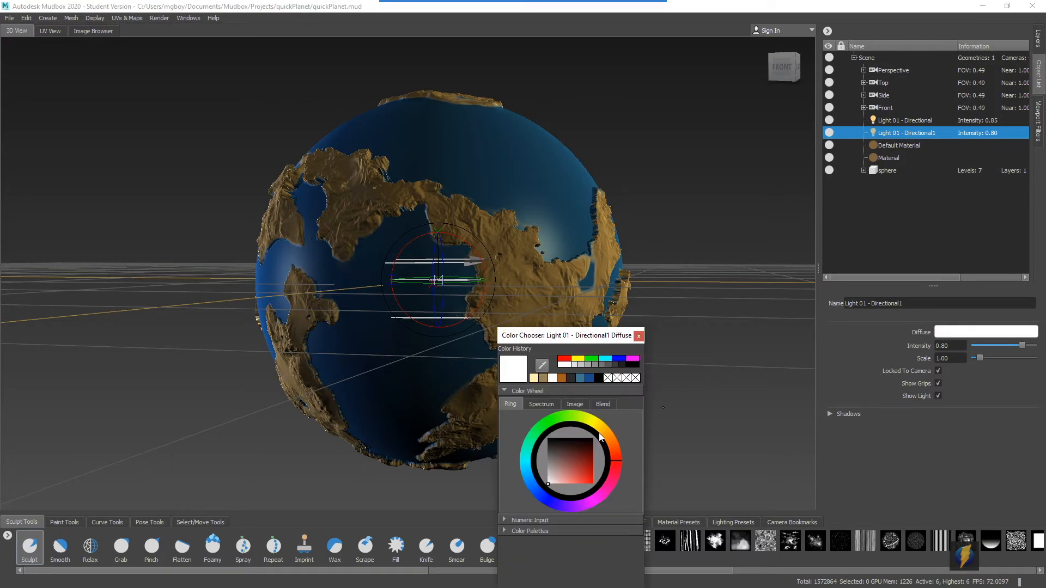
click(539, 496)
drag(572, 479, 578, 484)
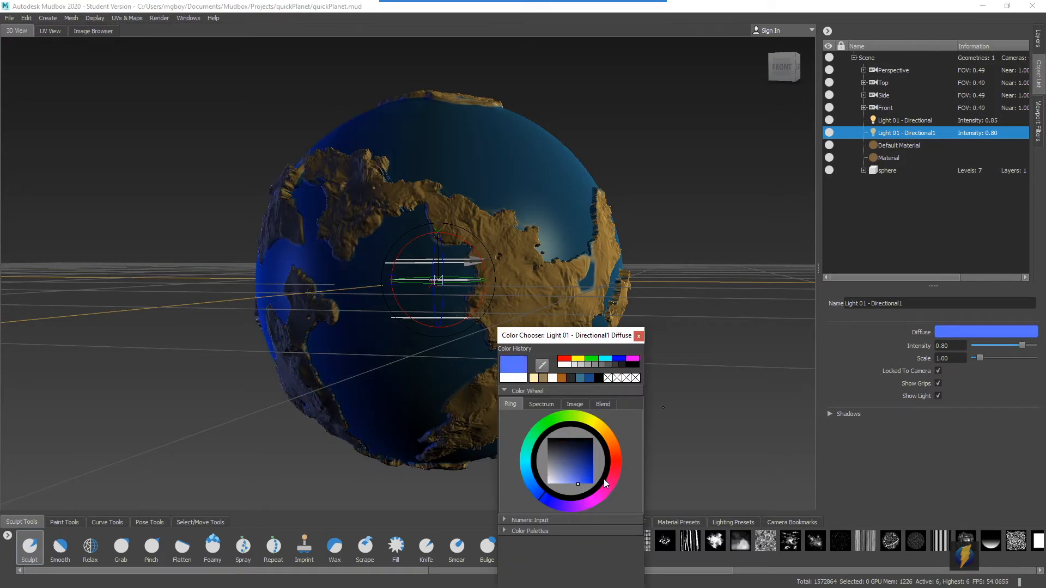
click(572, 485)
click(638, 336)
drag(1020, 344, 998, 345)
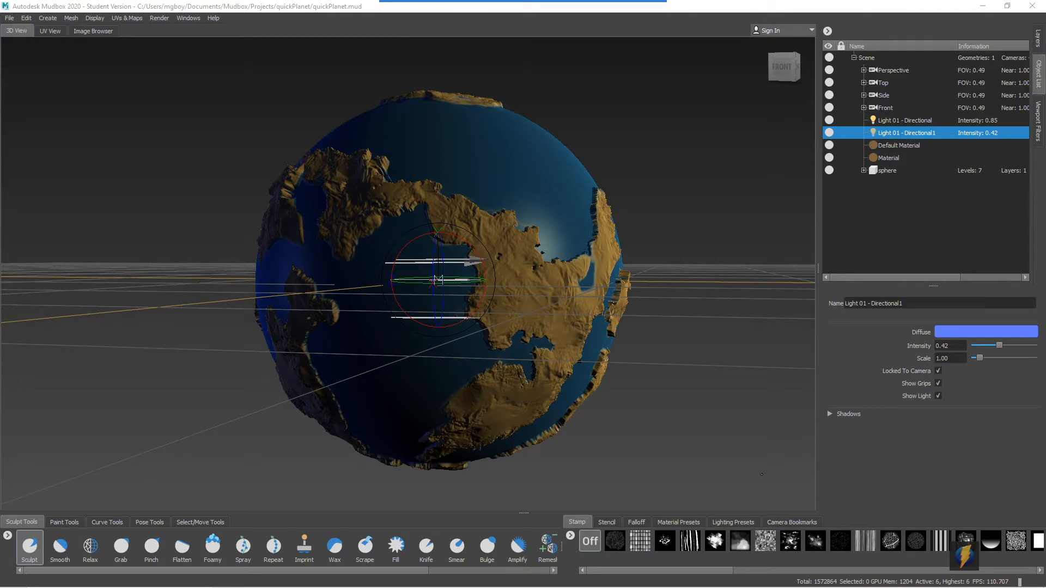
Step: Show the lighting presets and save the scene as quickPlanet02.mud
click(731, 522)
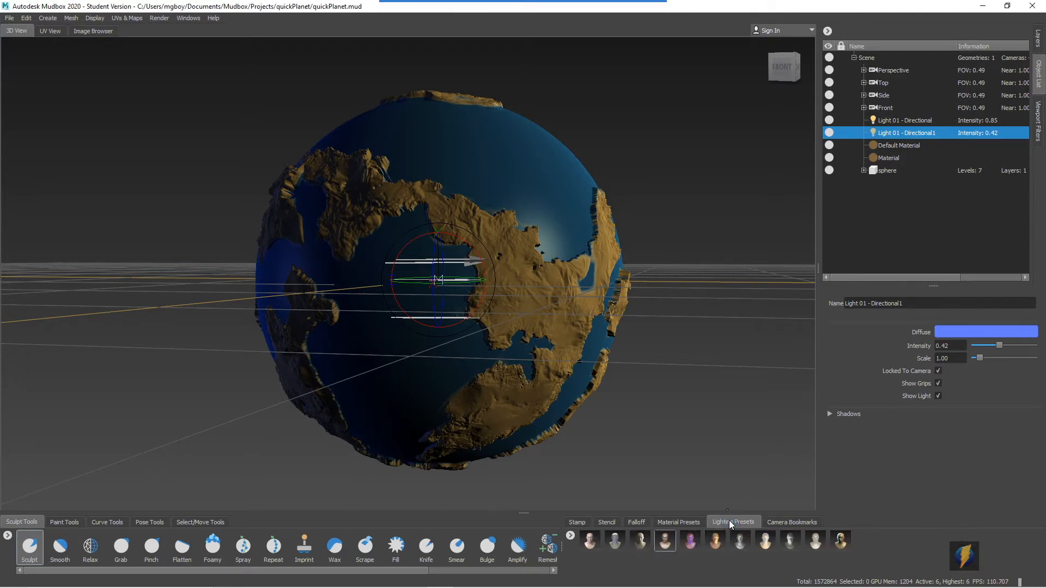
click(560, 24)
mouse_move(673, 193)
mouse_down()
mouse_move(708, 309)
mouse_move(724, 484)
mouse_up()
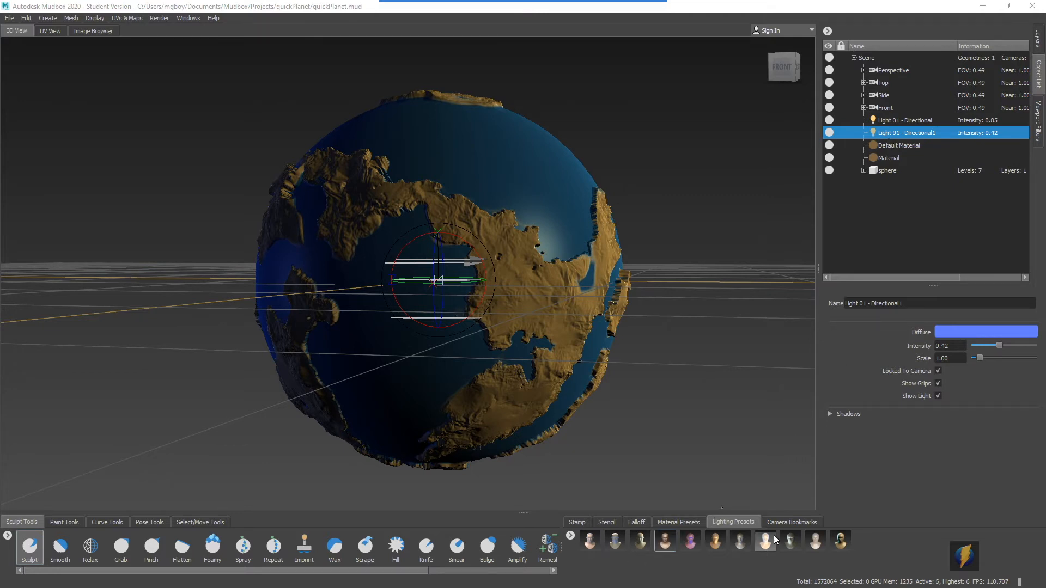
mouse_move(775, 538)
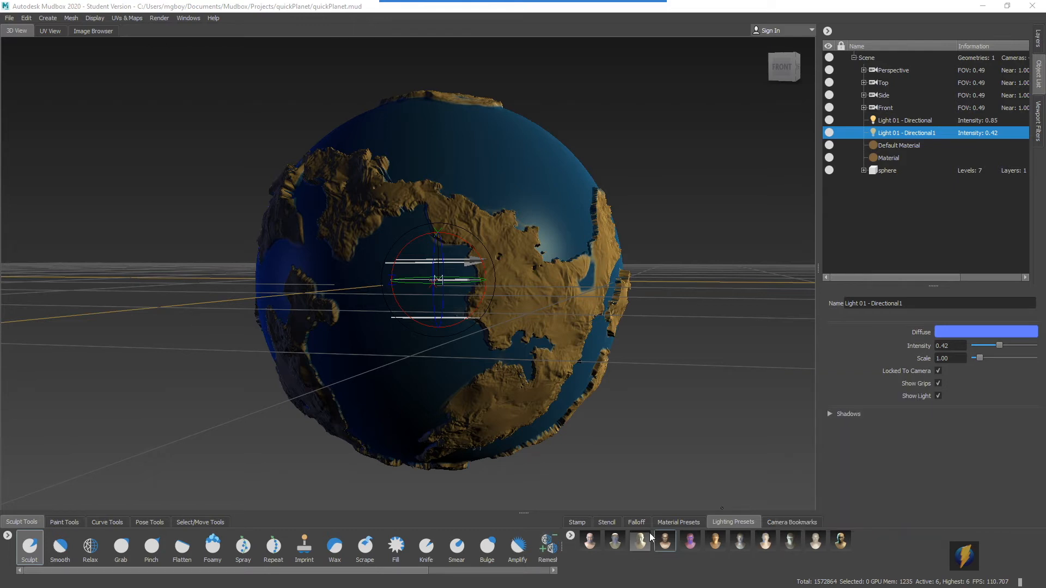
mouse_move(651, 537)
key(ctrl+s)
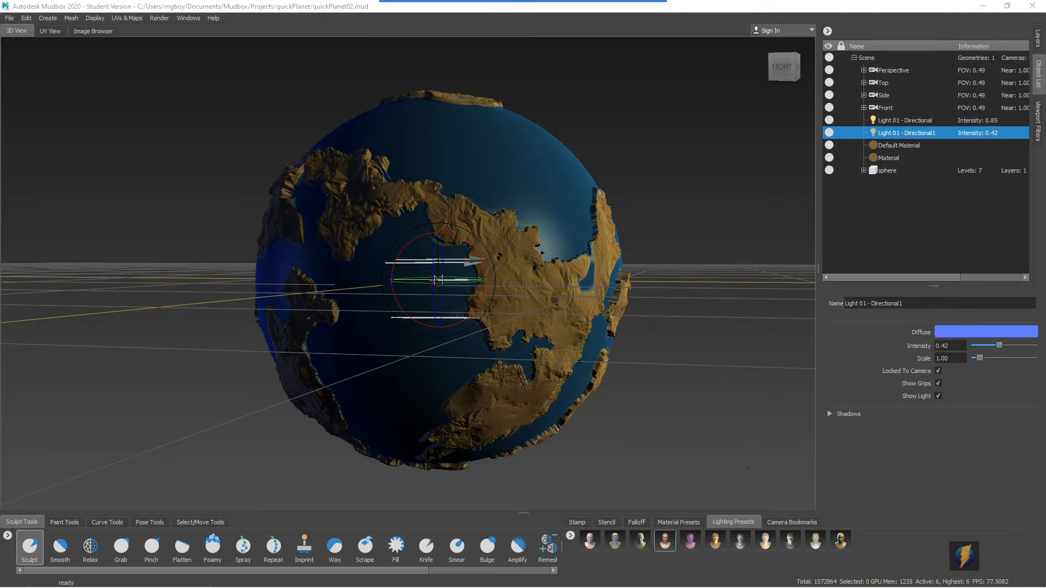
Step: Apply the first lighting preset to the scene, accepting the removal of all existing lights
click(591, 541)
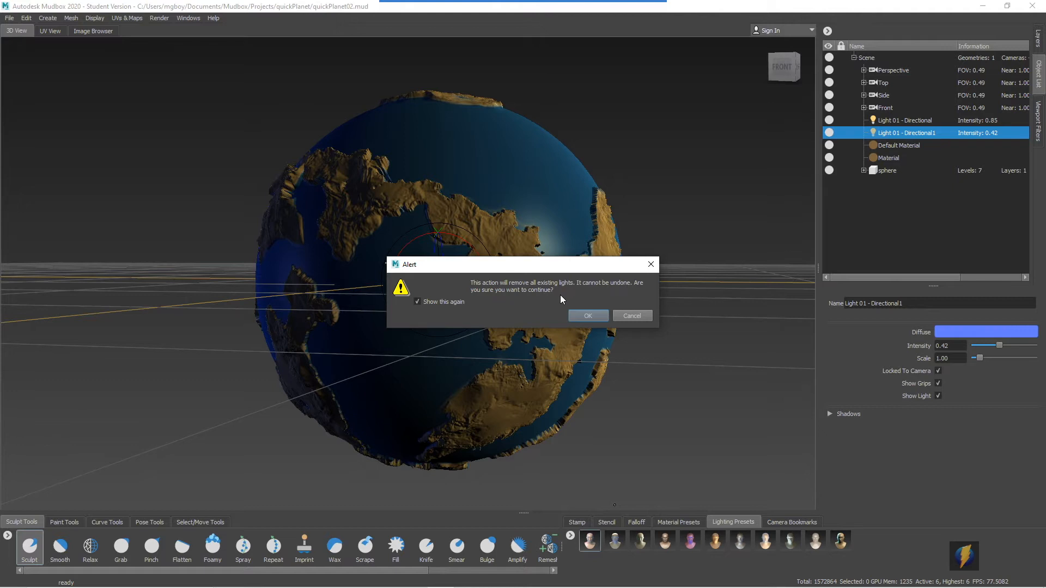
click(586, 316)
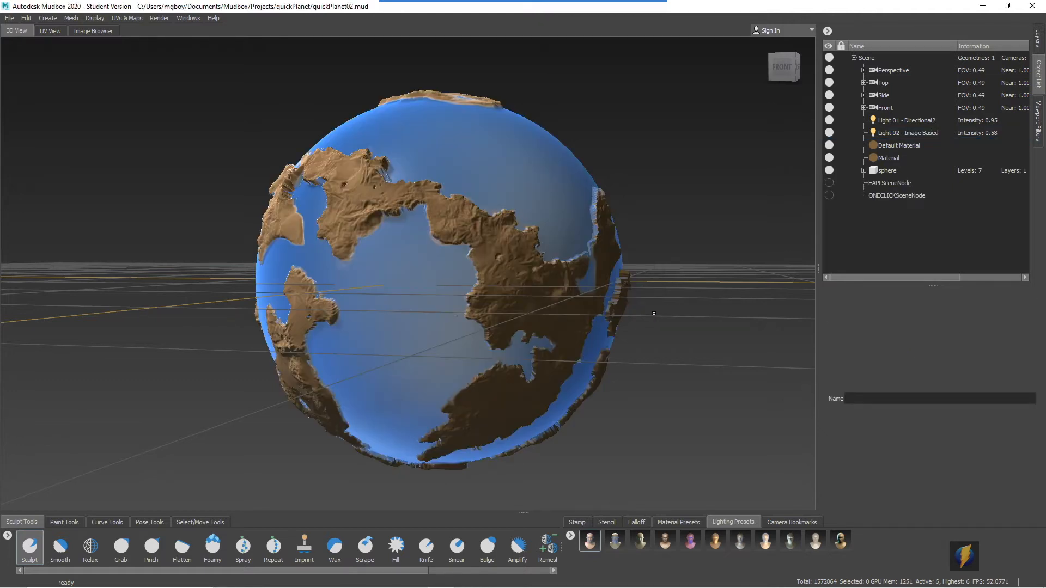
mouse_move(596, 546)
mouse_move(593, 1)
click(566, 24)
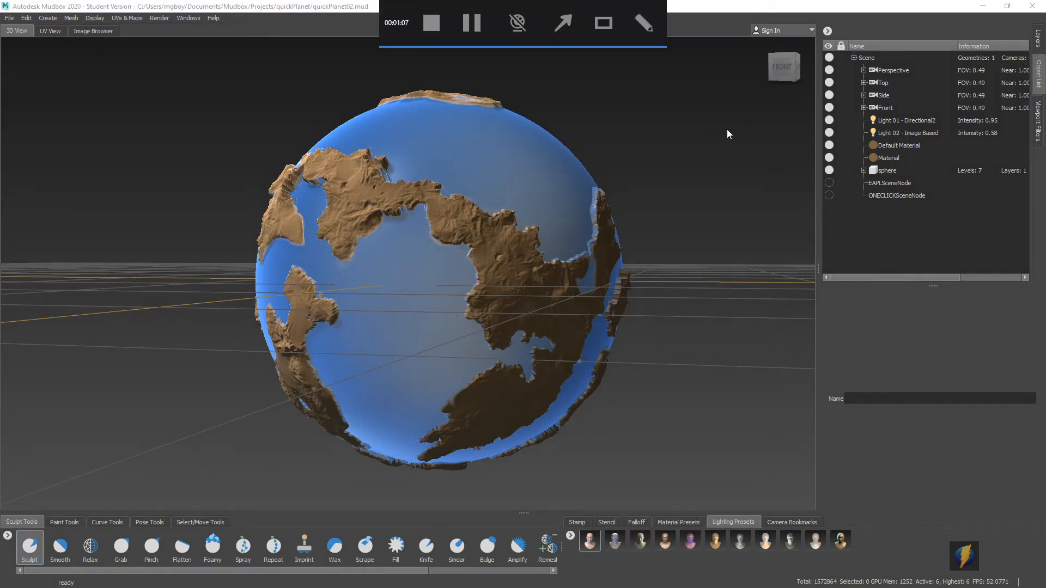
mouse_move(697, 141)
mouse_down()
mouse_move(845, 115)
mouse_move(875, 137)
mouse_move(801, 124)
mouse_up()
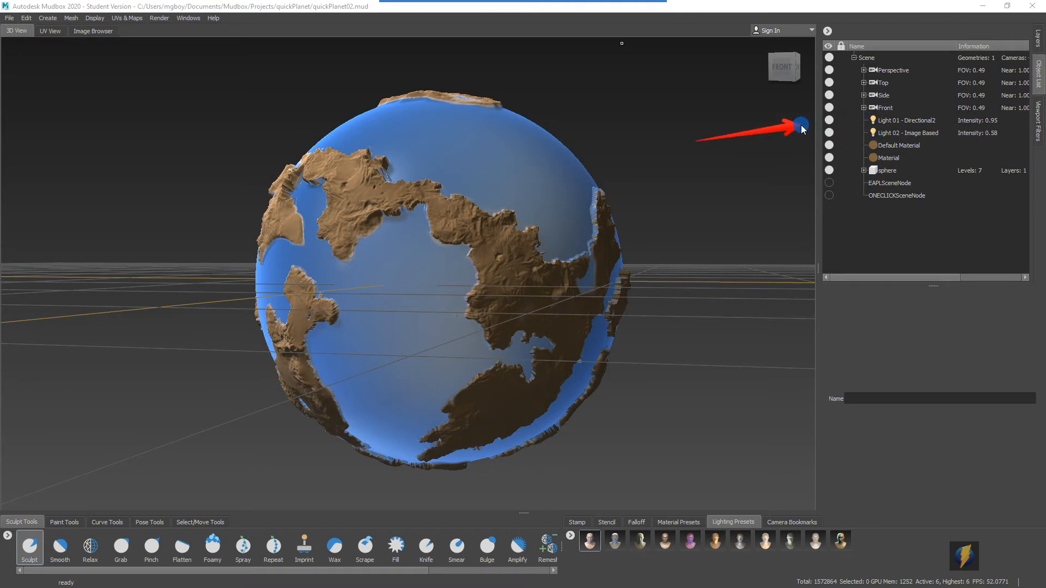
Step: Show the grips and light indicator of Light 01 - Directional2, and rotate it to shine more from the planet's left
click(913, 123)
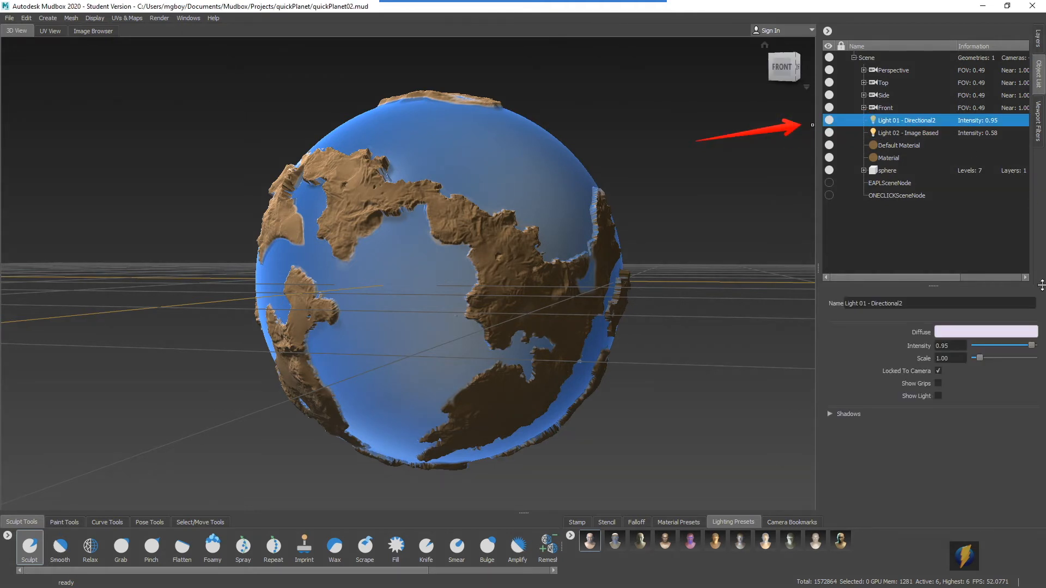
click(938, 383)
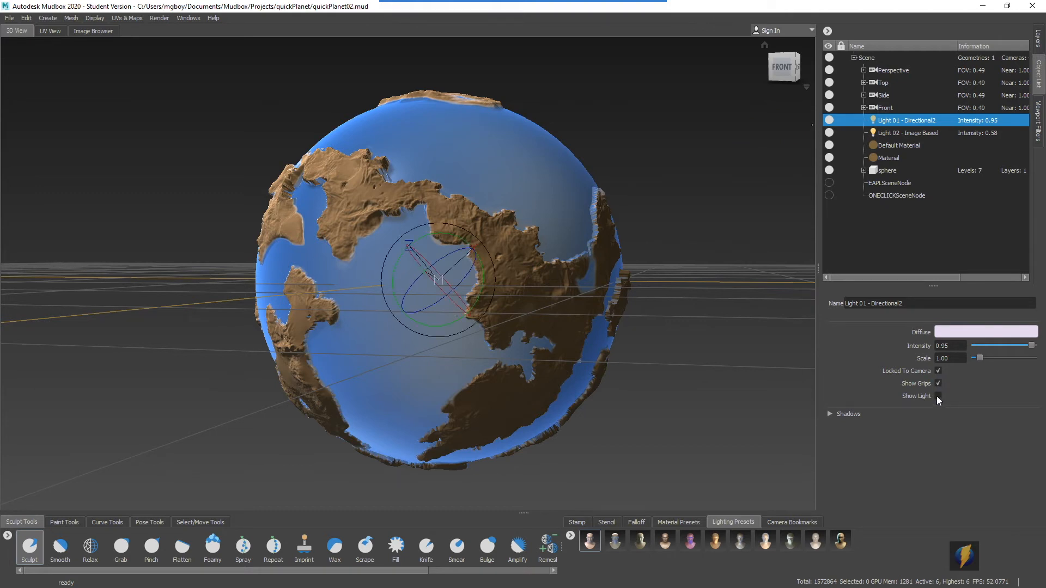
click(937, 396)
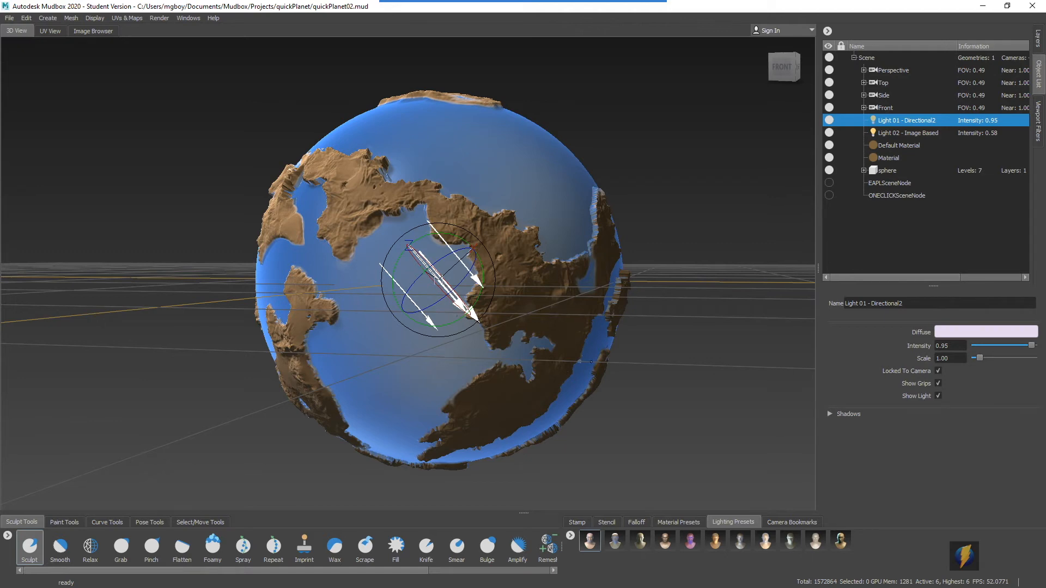
mouse_move(477, 336)
mouse_down()
mouse_move(413, 219)
mouse_move(392, 338)
mouse_move(441, 416)
mouse_move(552, 356)
mouse_move(730, 356)
mouse_up()
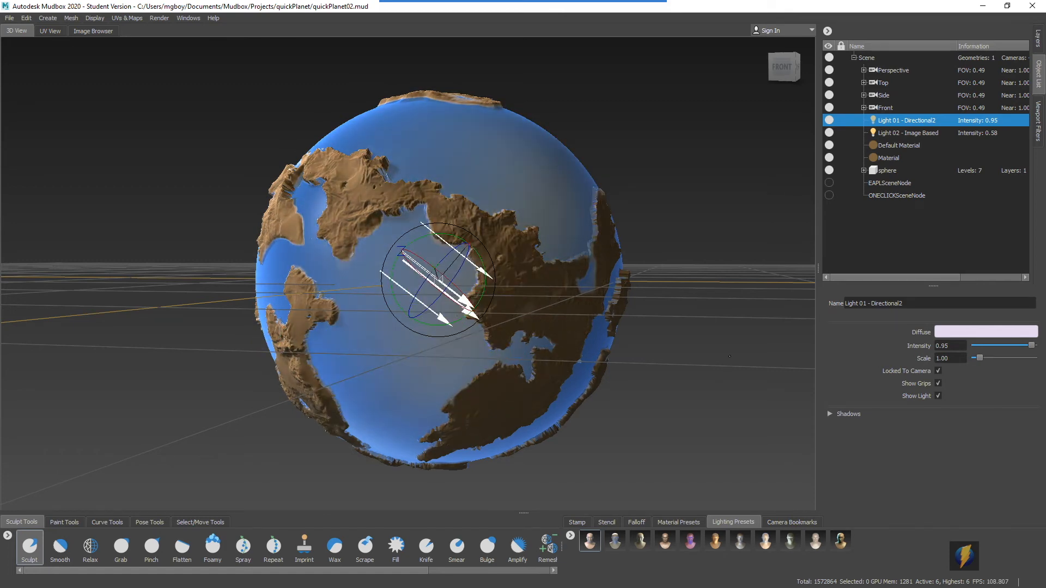
Step: Set the diffuse colour of Light 01 - Directional2 to a saturated pink
click(985, 332)
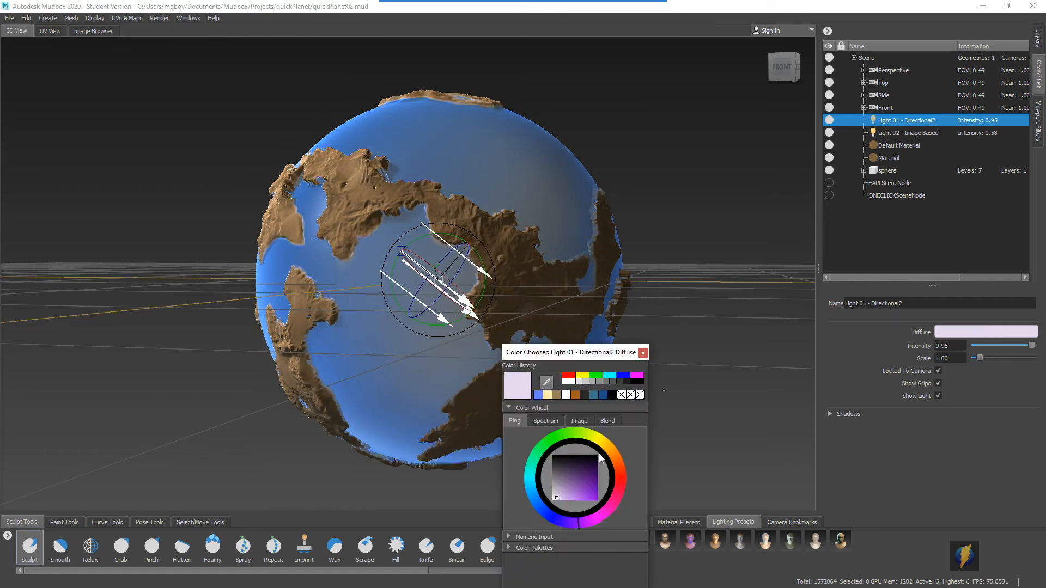
click(628, 464)
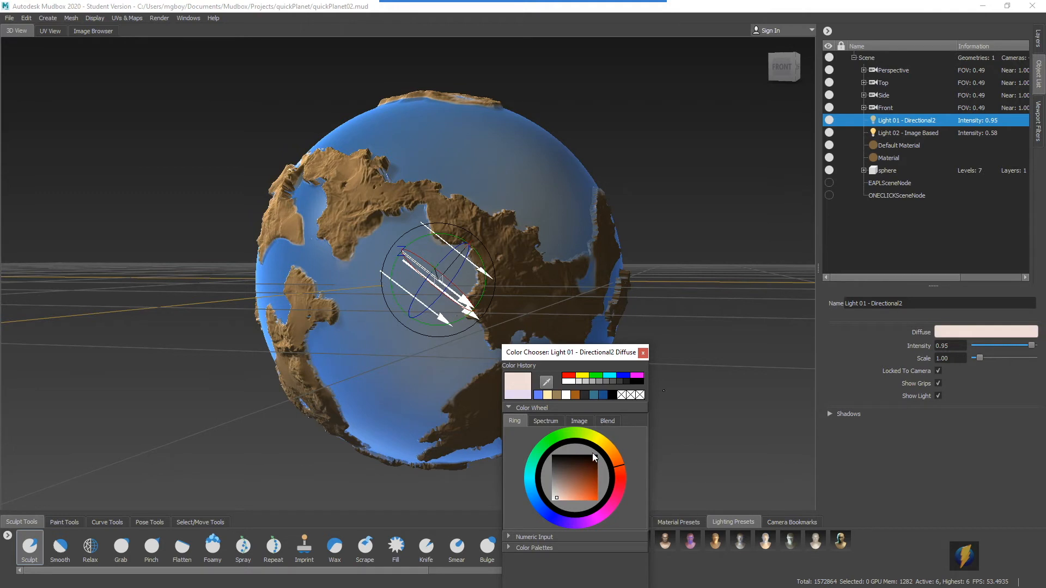
click(581, 491)
mouse_move(594, 432)
mouse_down()
mouse_move(551, 447)
mouse_move(543, 439)
mouse_move(541, 498)
mouse_move(577, 525)
mouse_move(647, 509)
mouse_up()
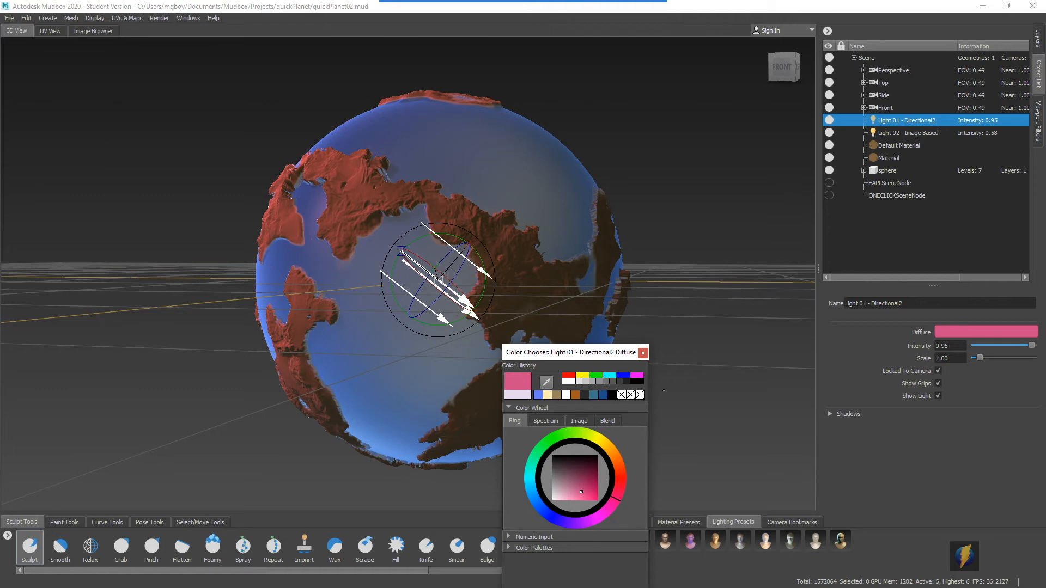
click(643, 352)
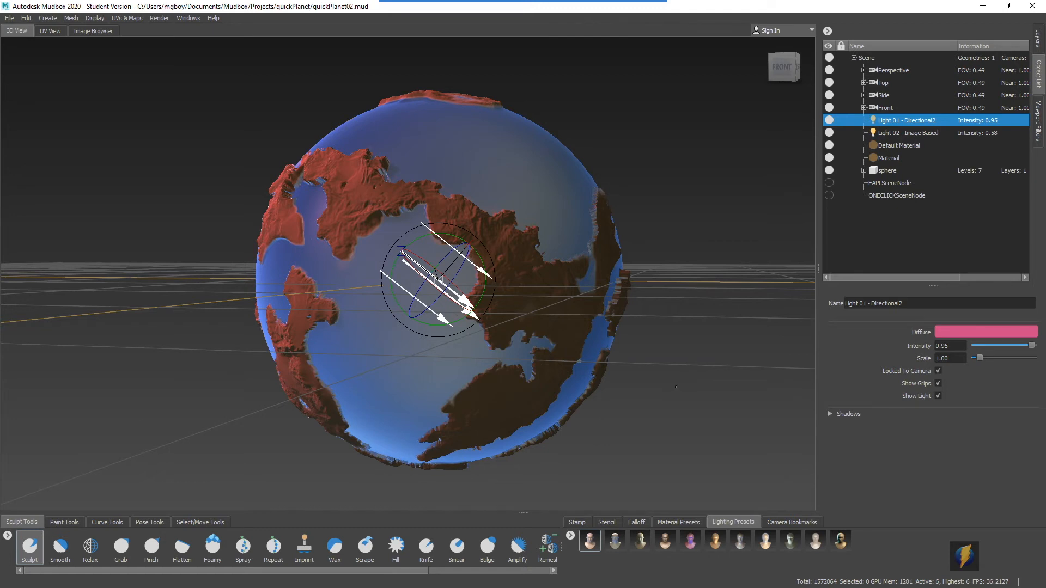
Step: Try the second and third lighting presets on the planet, replacing the existing lights each time
click(617, 544)
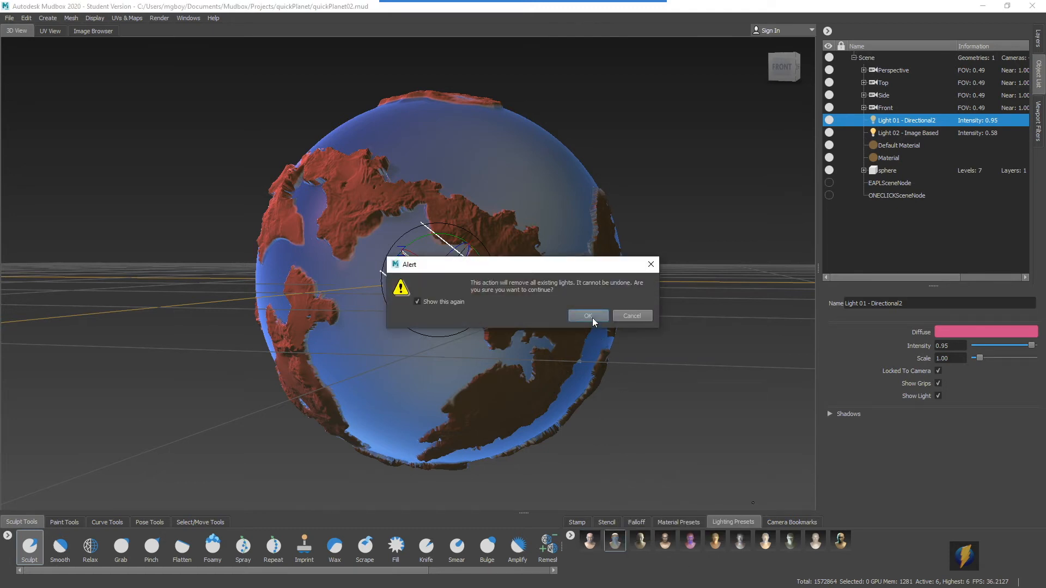
click(589, 316)
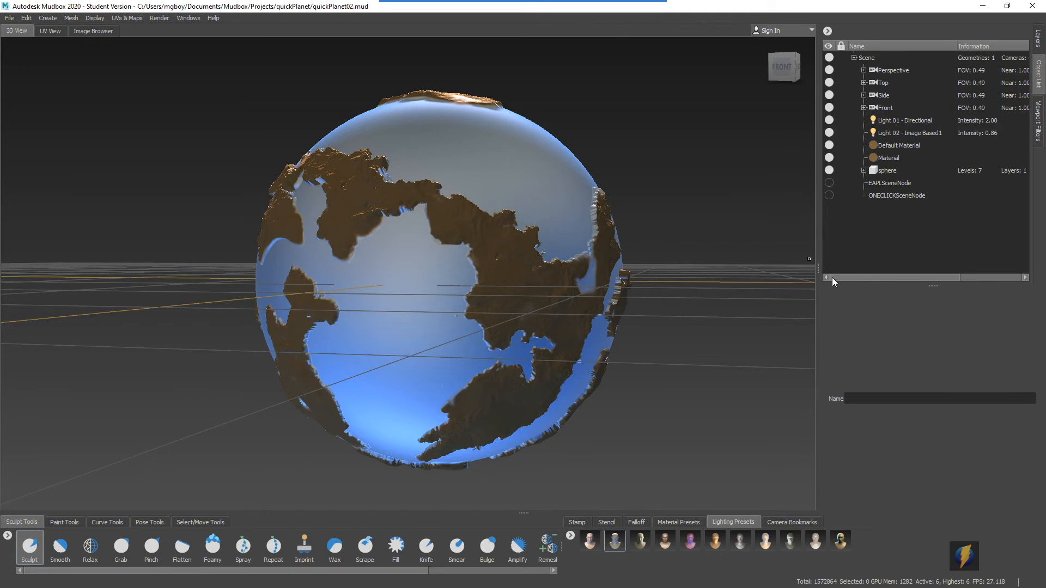
click(640, 540)
click(597, 315)
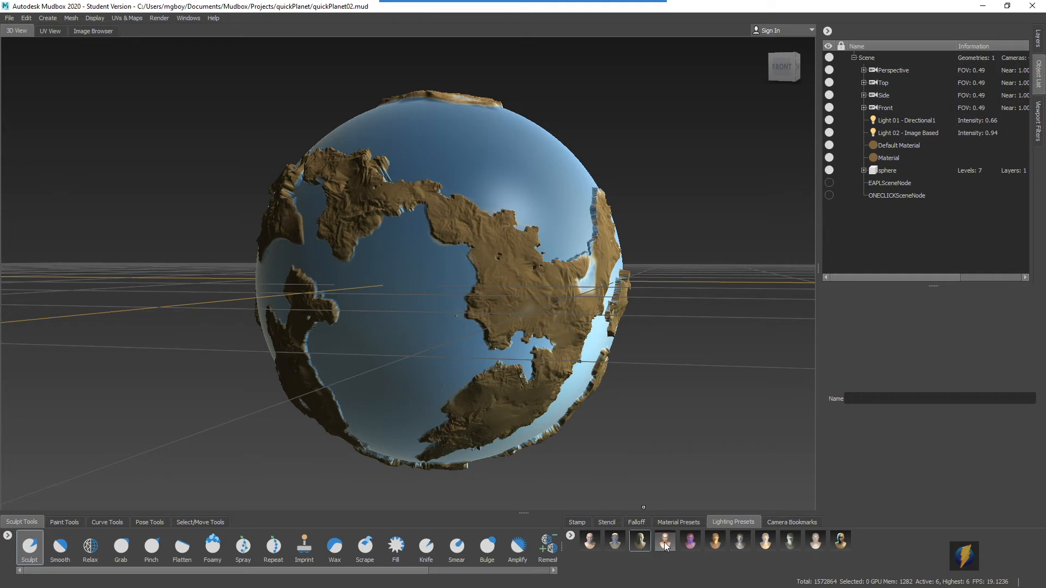
Step: Rotate Light 01 - Directional1 so it shines on the planet's right edge and darkens the front
mouse_move(665, 543)
click(897, 122)
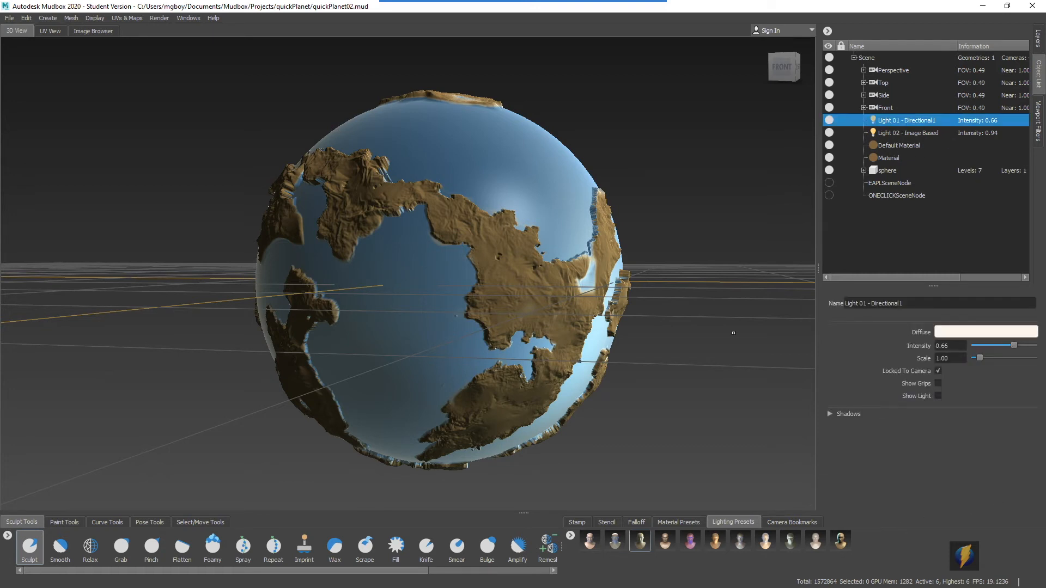
mouse_move(434, 284)
middle_down()
mouse_move(412, 275)
mouse_move(648, 280)
mouse_move(397, 250)
mouse_move(613, 252)
mouse_move(518, 260)
middle_up()
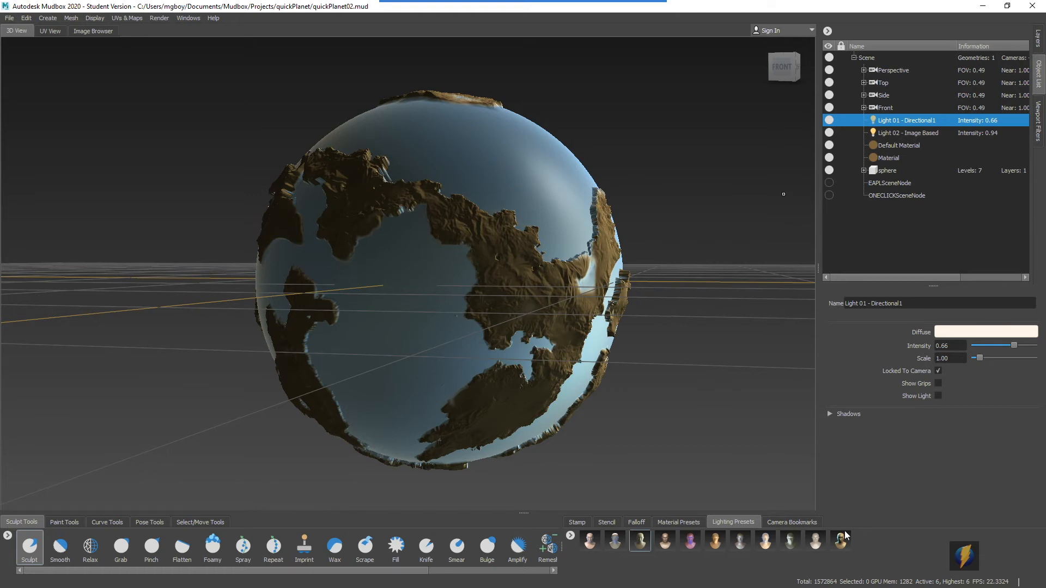
Step: Apply the Thriller lighting preset in place of the existing lights, and review the settings of its two directional lights
mouse_move(842, 541)
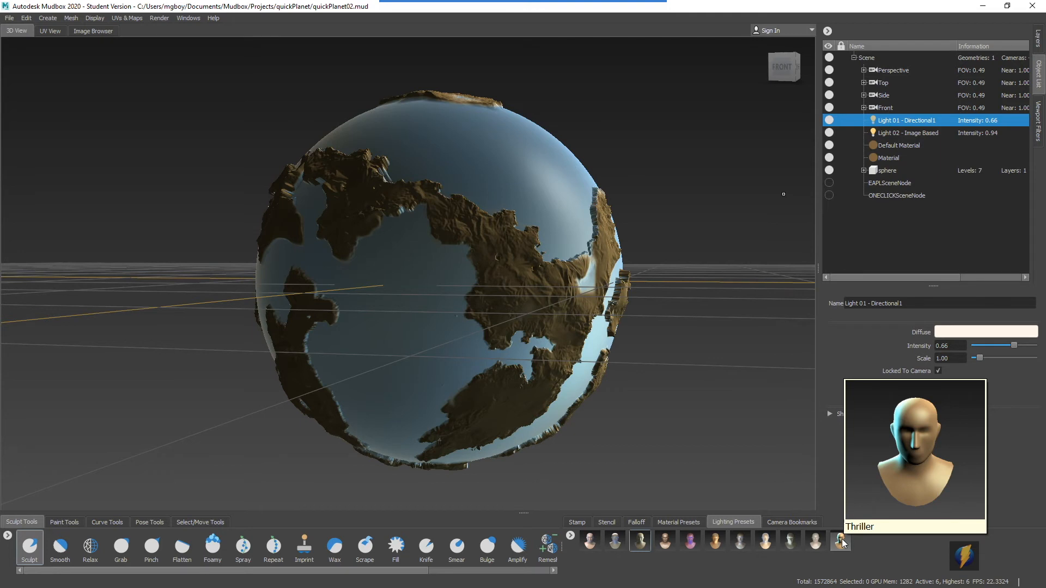
click(842, 542)
click(592, 315)
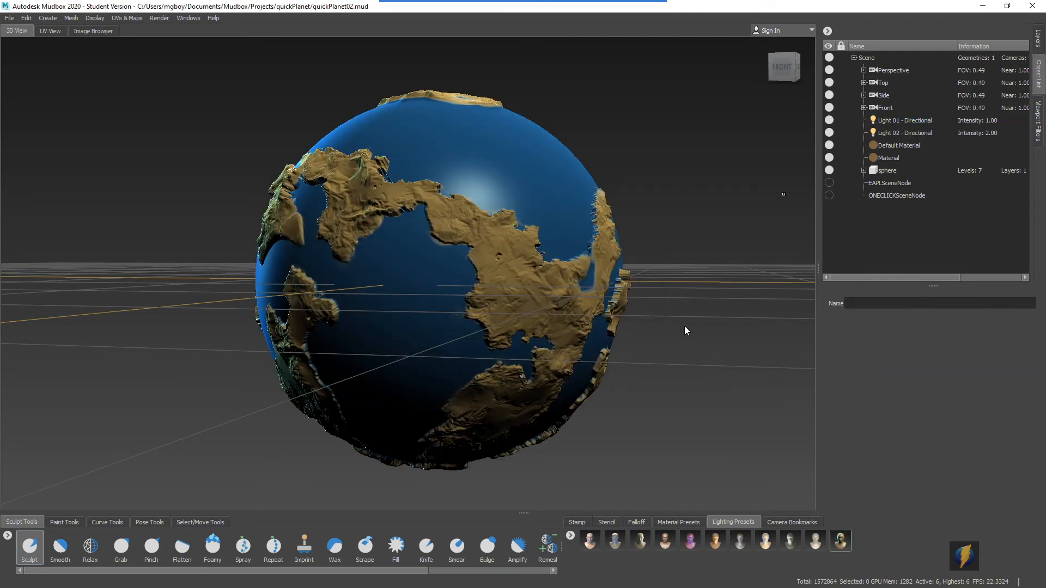
click(913, 122)
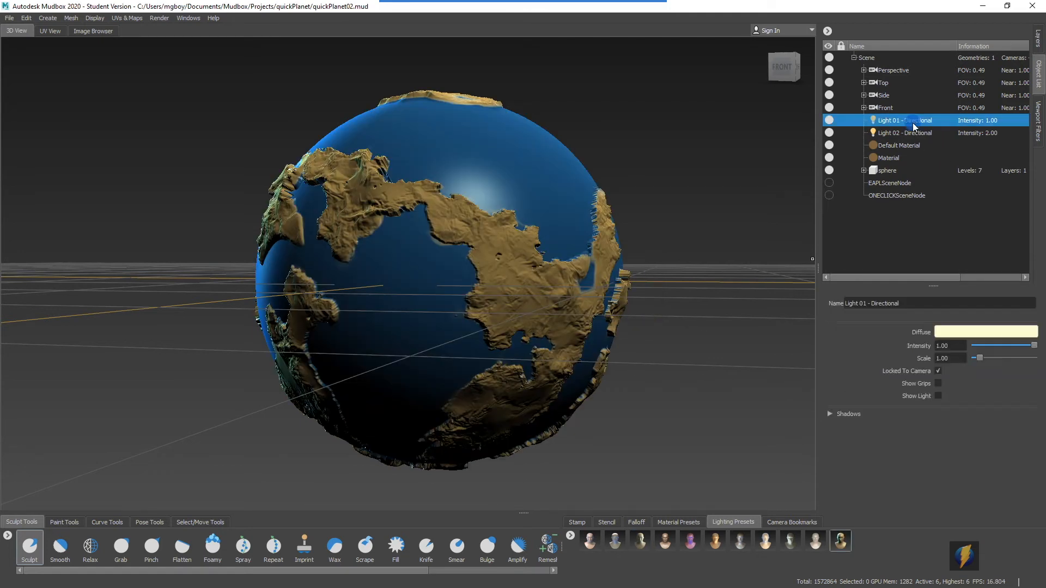
click(913, 132)
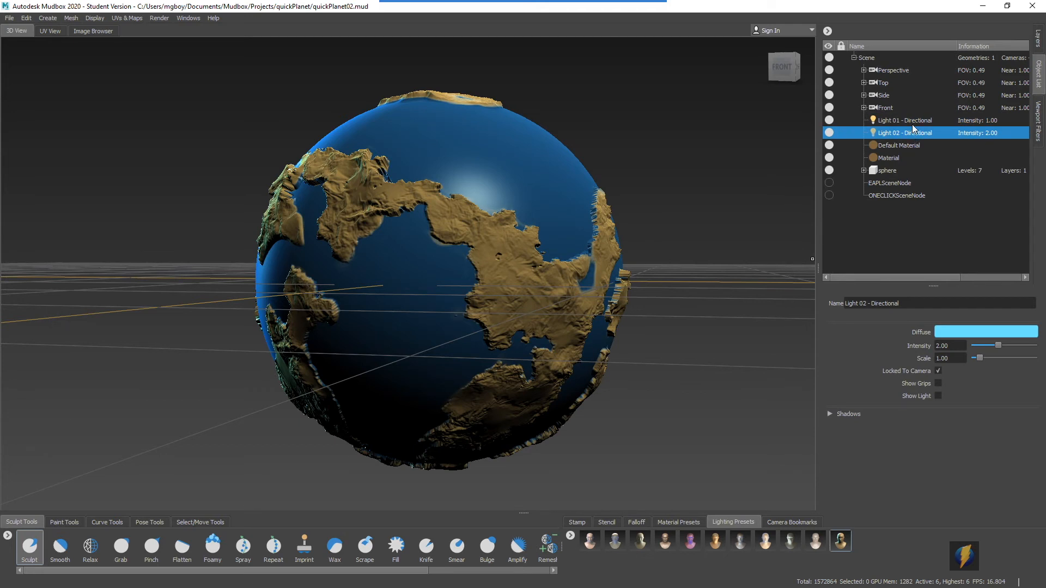
click(913, 121)
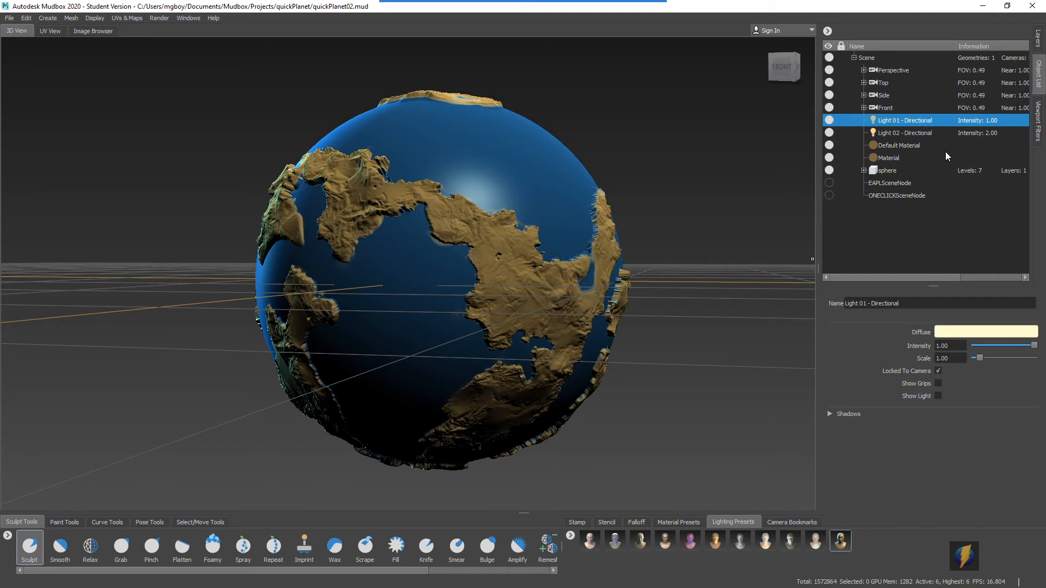
click(894, 134)
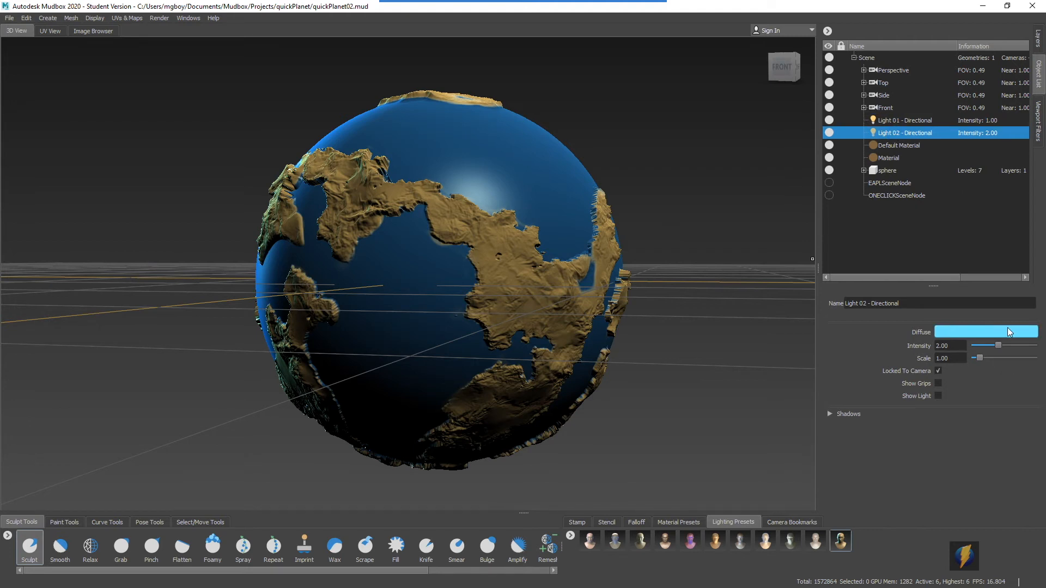
Step: Show the grips and light indicator of Light 01 - Directional, and rotate it to shine from the planet's upper right
click(902, 121)
click(938, 383)
click(937, 395)
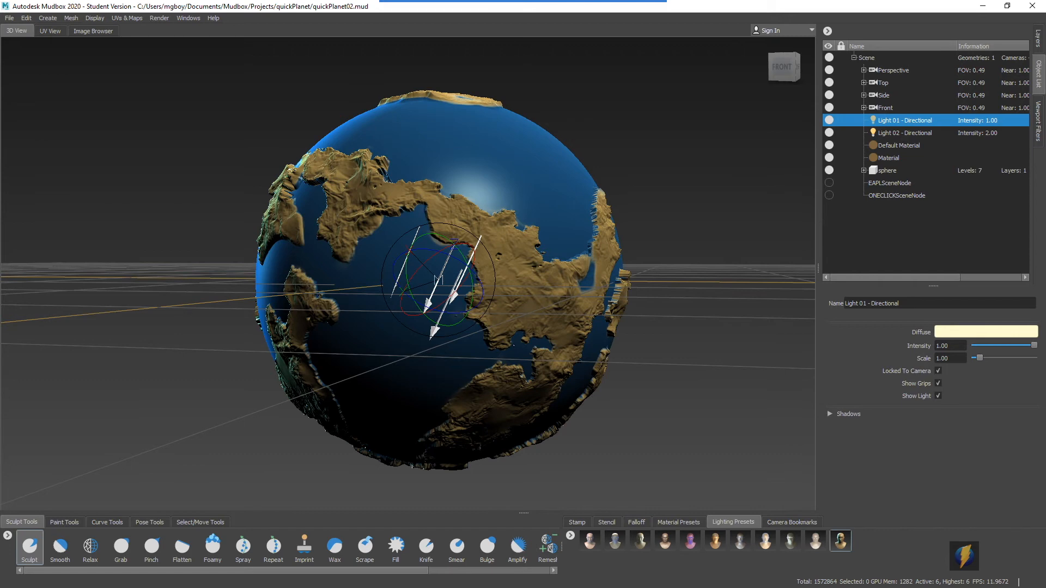
drag(440, 281, 639, 282)
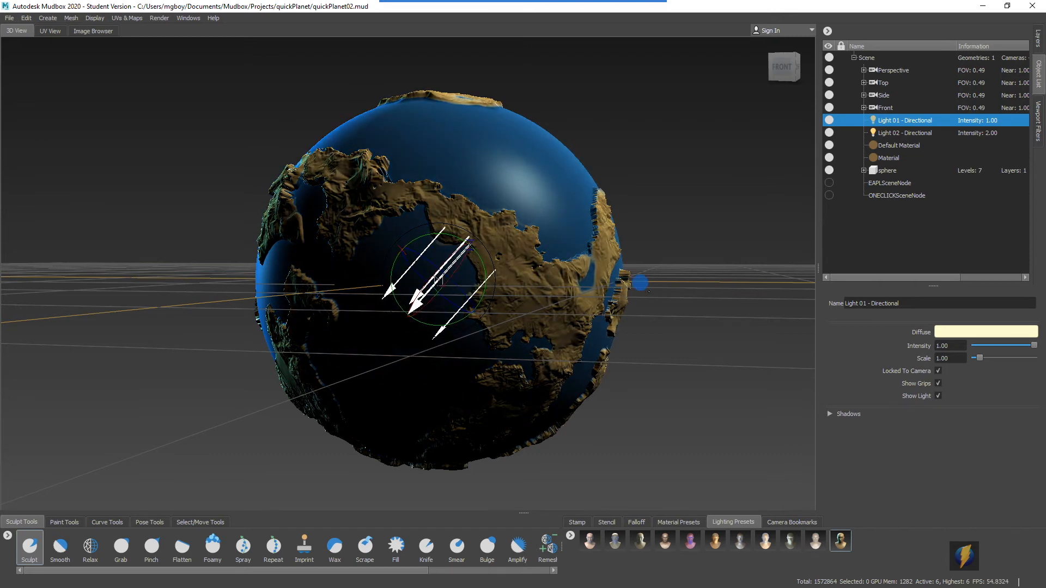
Step: Show the grips and light indicator of Light 02 - Directional, and rotate it to spread its blue light across the planet's left side
click(914, 132)
click(938, 384)
click(938, 396)
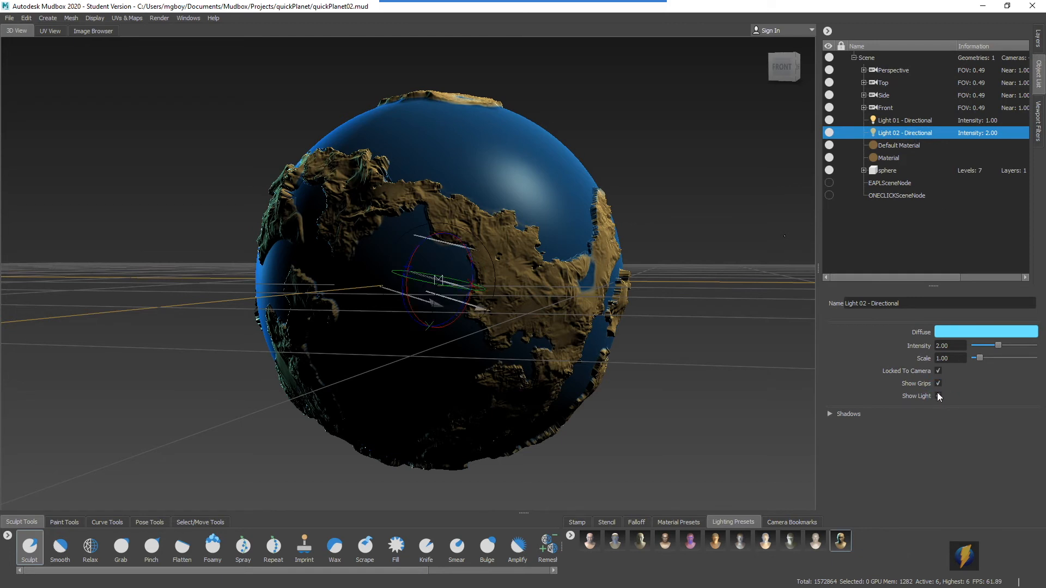
mouse_move(503, 279)
mouse_down()
mouse_move(786, 285)
mouse_move(601, 286)
mouse_up()
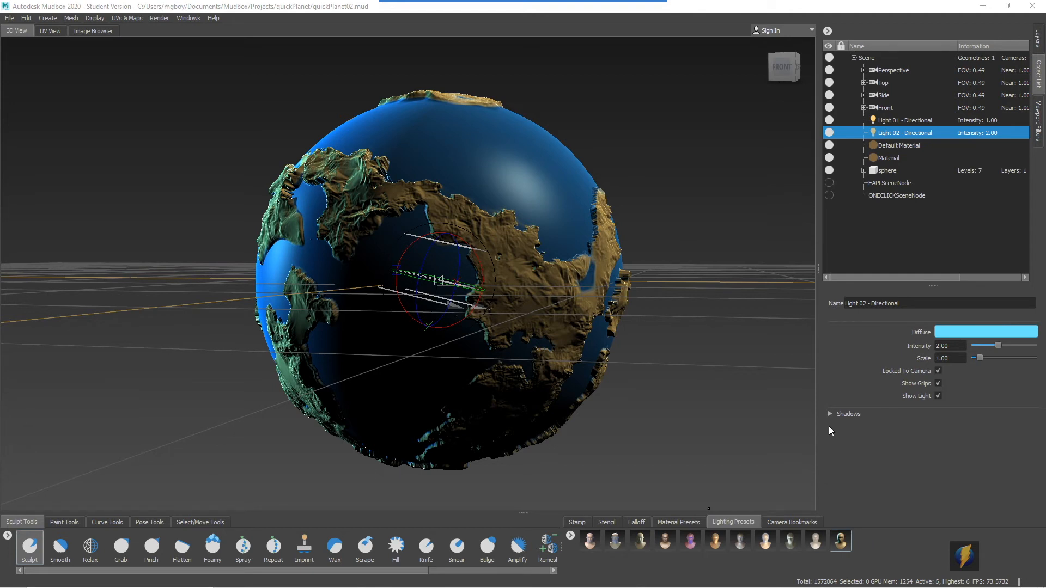
mouse_move(586, 3)
click(564, 23)
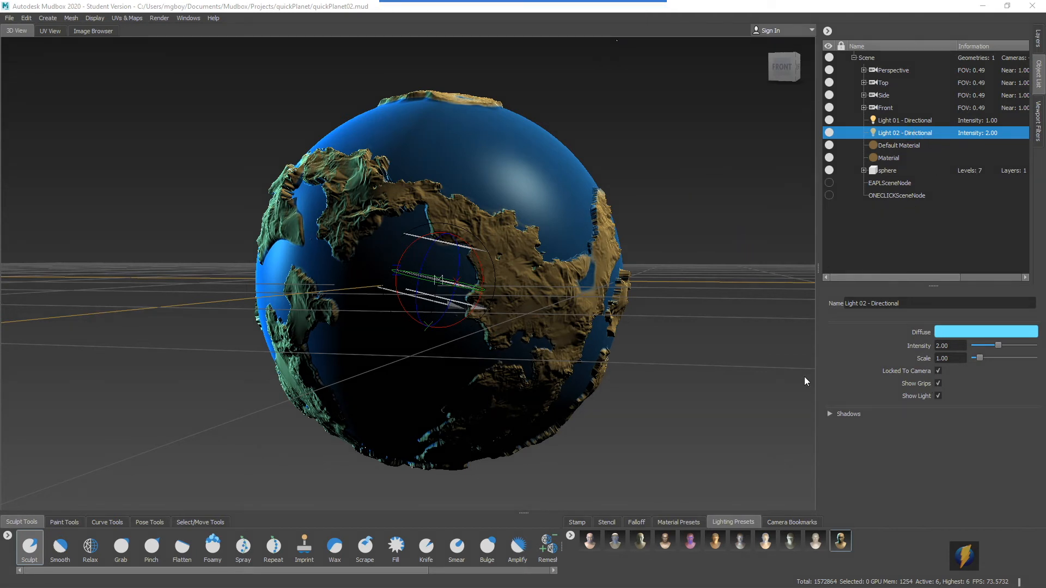
mouse_move(765, 290)
mouse_down()
mouse_move(812, 396)
mouse_move(829, 415)
mouse_move(856, 413)
mouse_up()
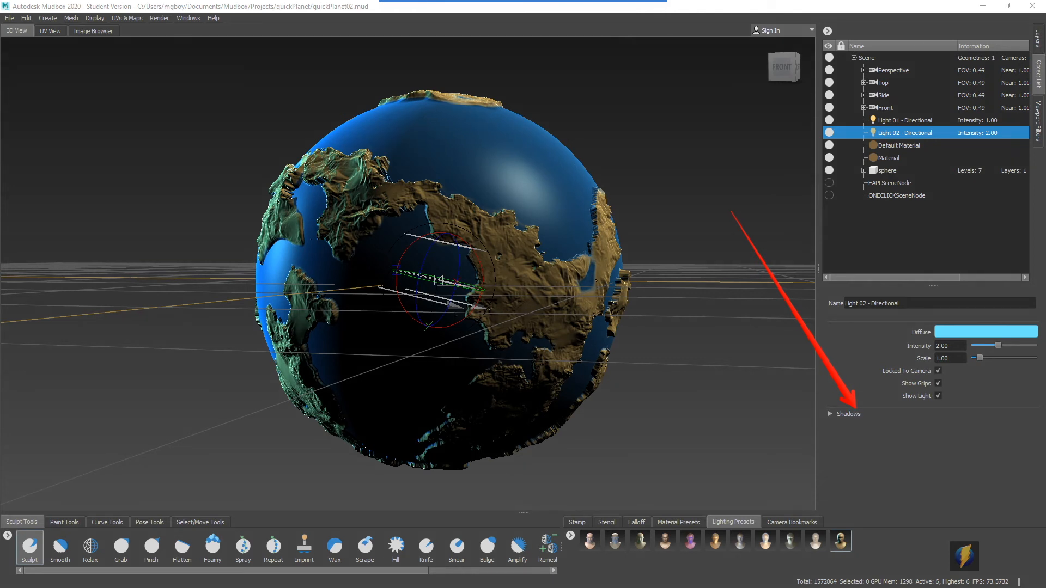
key(Escape)
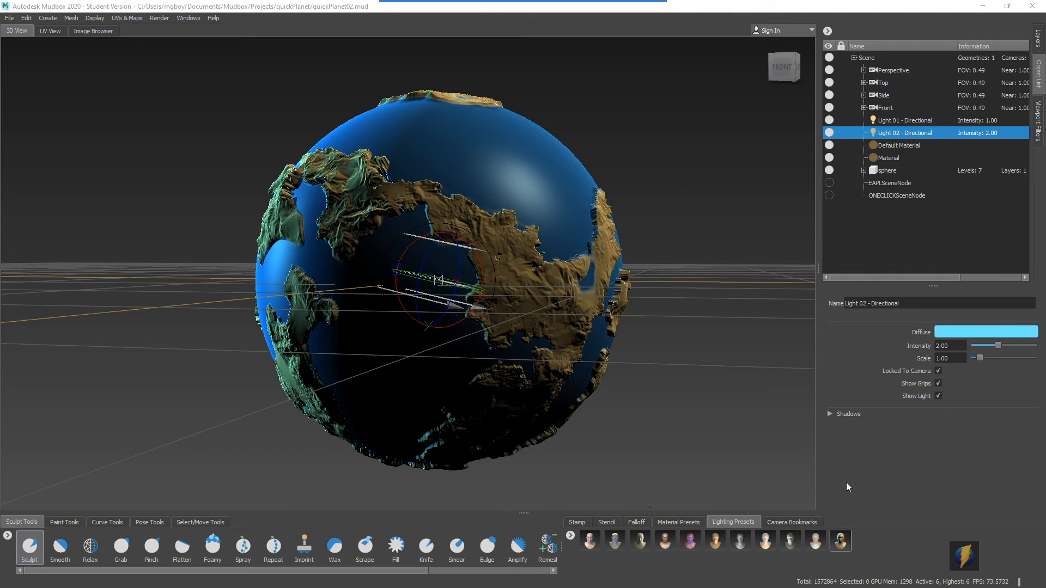
Step: Hide the grips and light indicator of Light 02 - Directional, and try toggling its Cast Shadows option
click(831, 415)
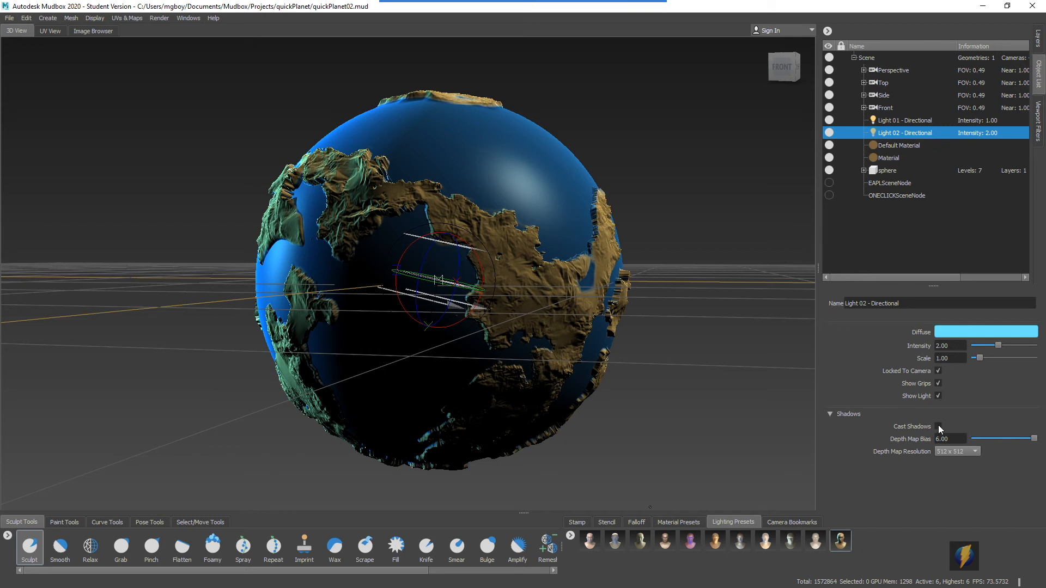
click(938, 383)
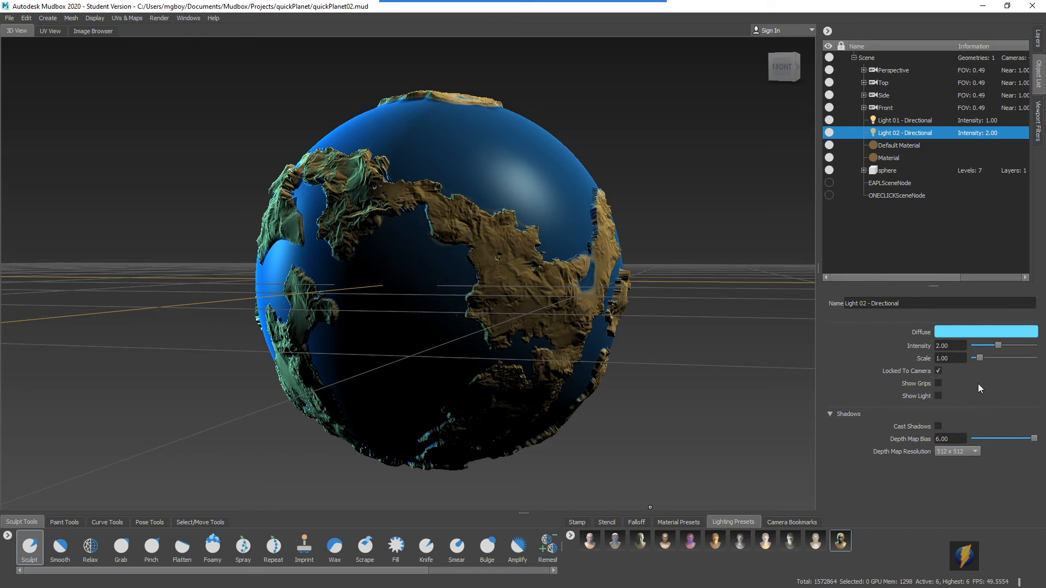
click(938, 426)
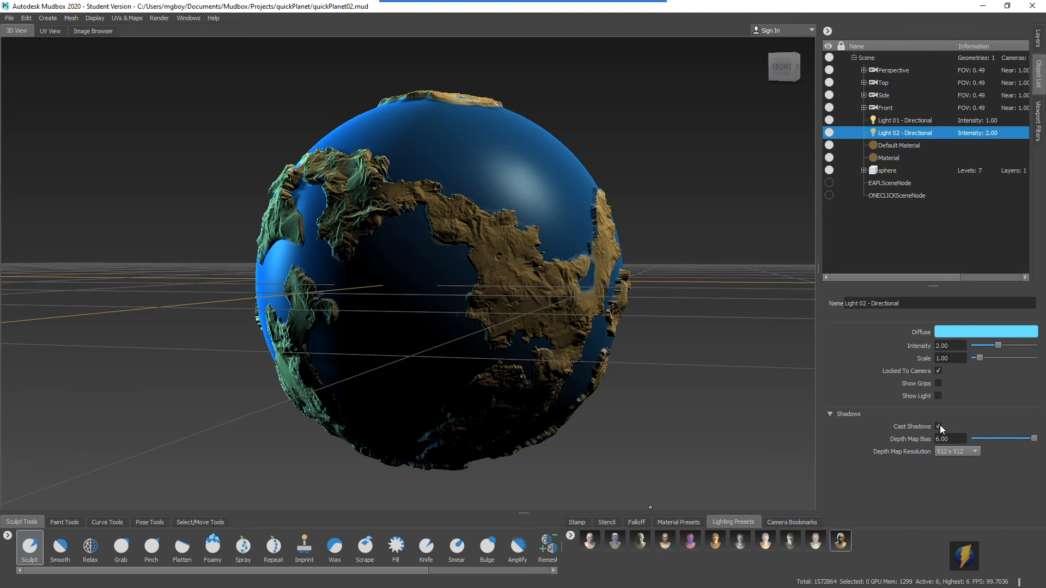
click(939, 426)
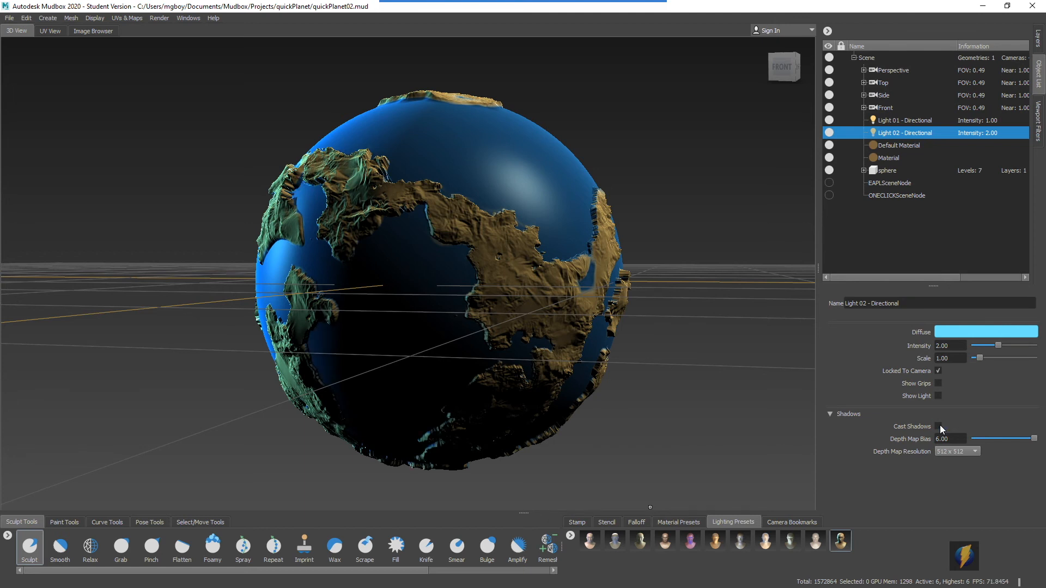
click(939, 426)
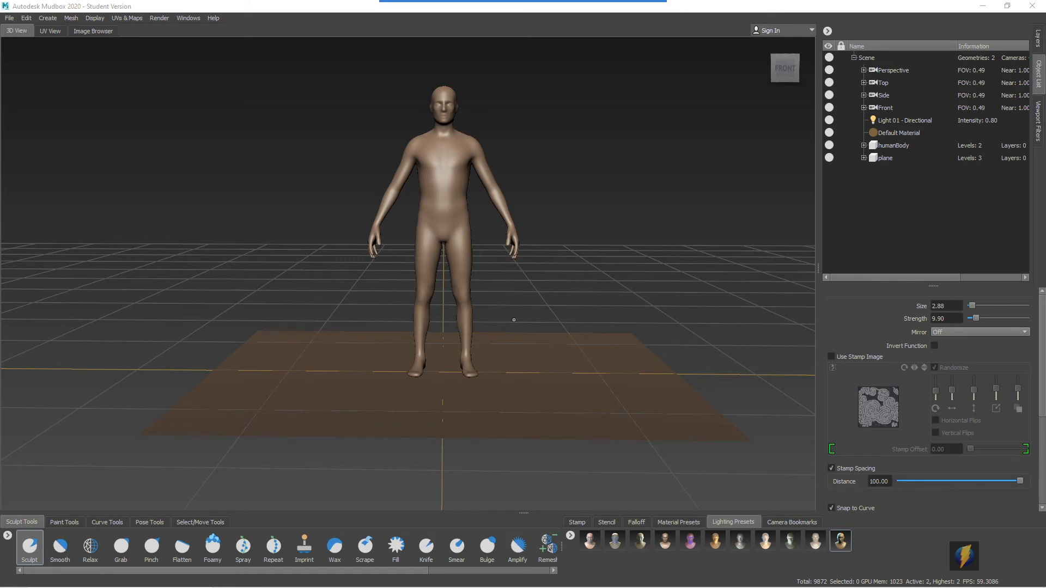
Step: Apply the Thriller lighting preset to the human body and plane scene, replacing the existing light
alt+drag(588, 310, 546, 298)
alt+right_drag(547, 298, 550, 279)
alt+middle_drag(569, 260, 573, 268)
alt+drag(574, 268, 570, 257)
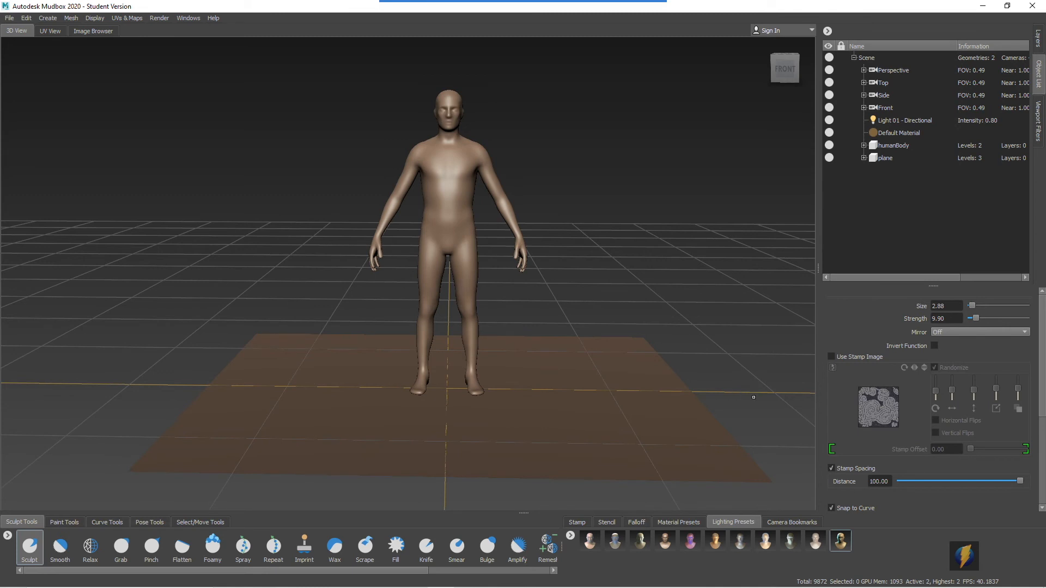
click(841, 543)
click(590, 322)
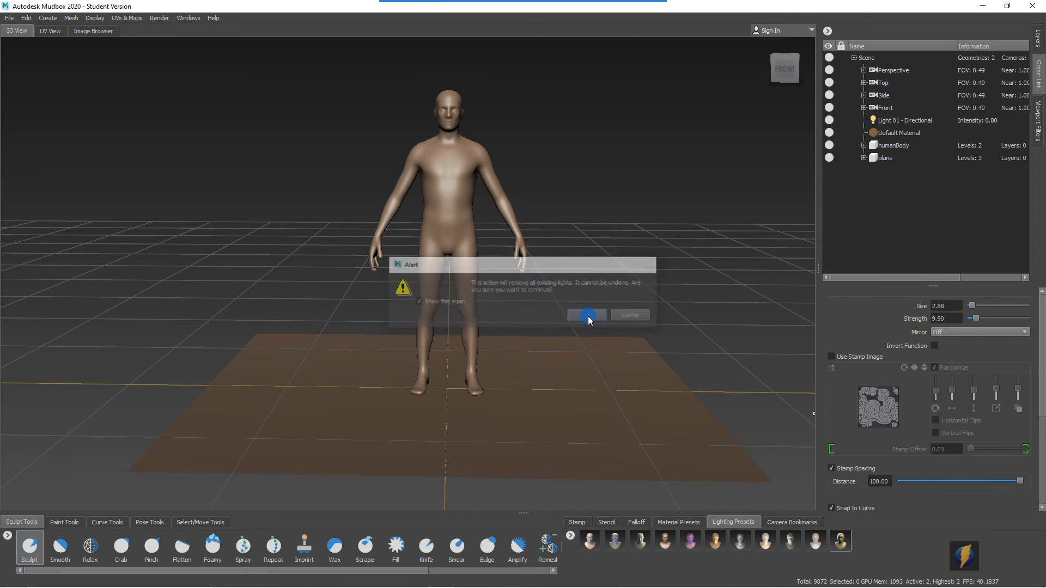
alt+drag(485, 254, 492, 258)
alt+middle_drag(494, 258, 499, 258)
alt+drag(489, 272, 493, 281)
alt+right_drag(494, 281, 512, 270)
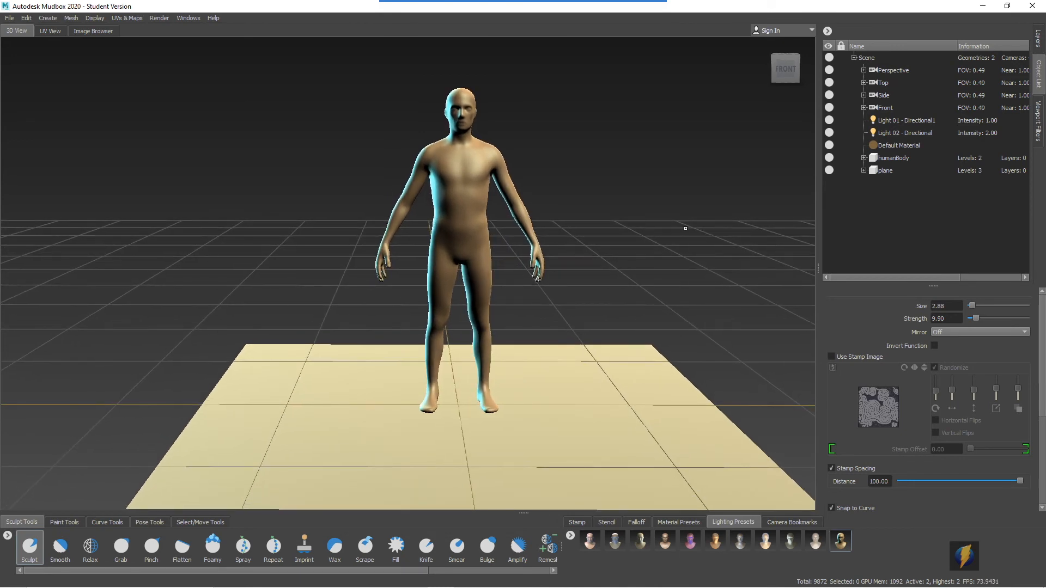
Step: Review the settings of Light 01 - Directional1 and Light 02 - Directional in the human body scene
mouse_move(497, 2)
click(568, 25)
mouse_move(652, 145)
mouse_down()
mouse_move(838, 118)
mouse_move(850, 130)
mouse_move(883, 120)
mouse_move(881, 136)
mouse_move(859, 120)
mouse_up()
click(862, 120)
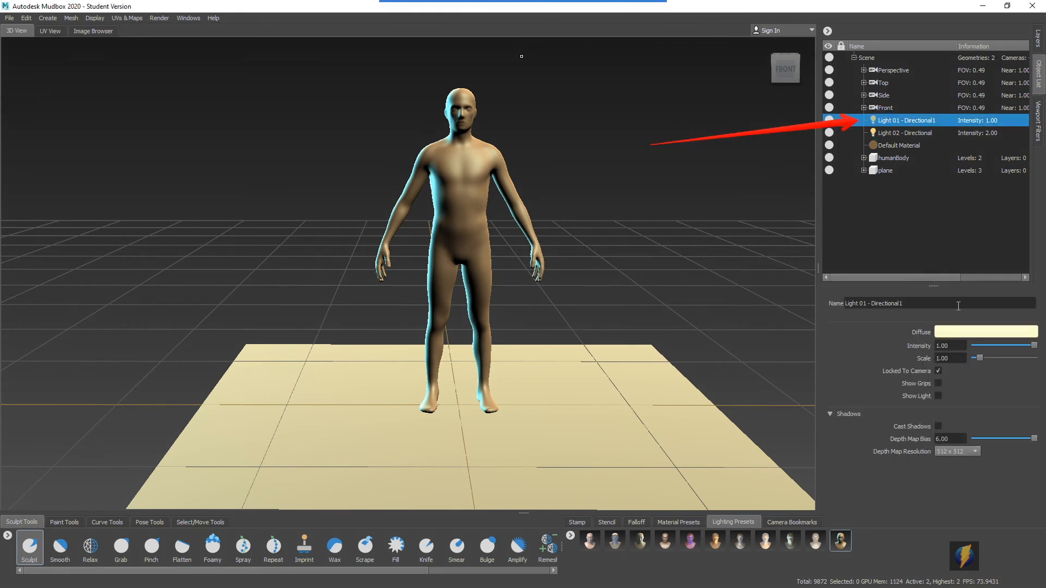
click(890, 133)
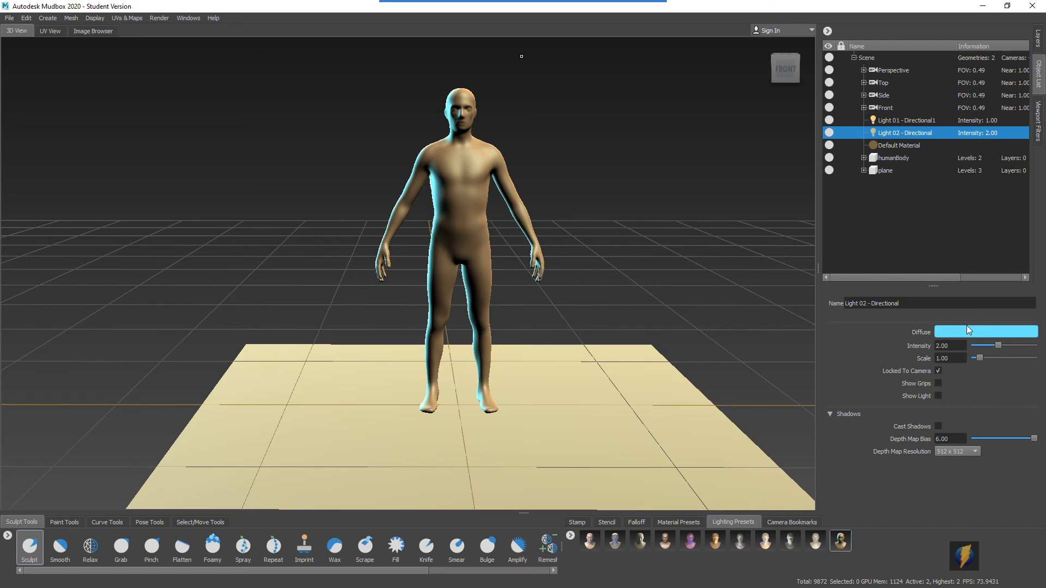
Step: Make Light 01 - Directional1 cast the figure's shadow onto the plane
click(926, 123)
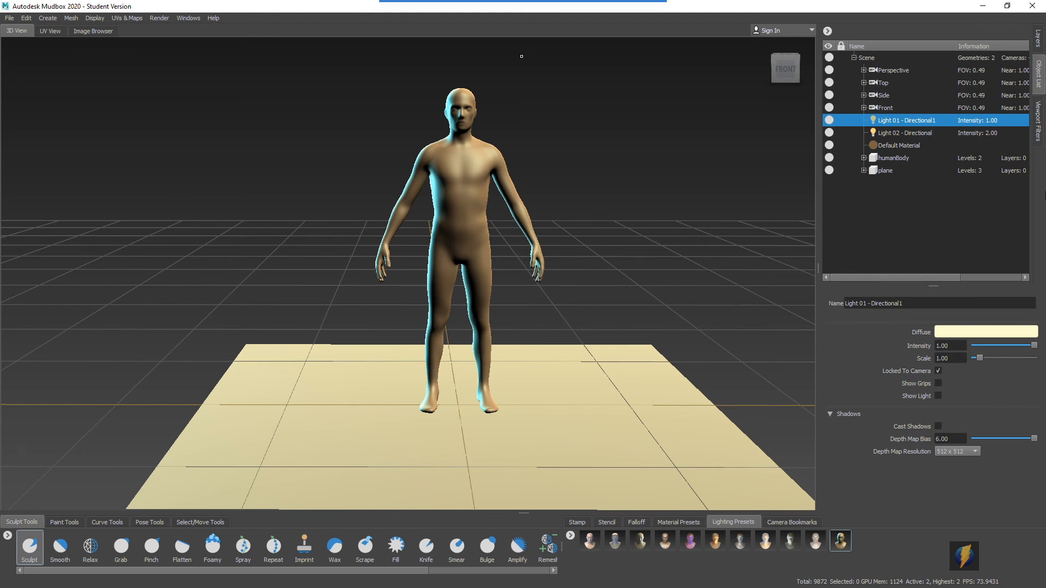
click(564, 23)
mouse_move(680, 207)
mouse_down()
mouse_move(875, 383)
mouse_move(935, 416)
mouse_up()
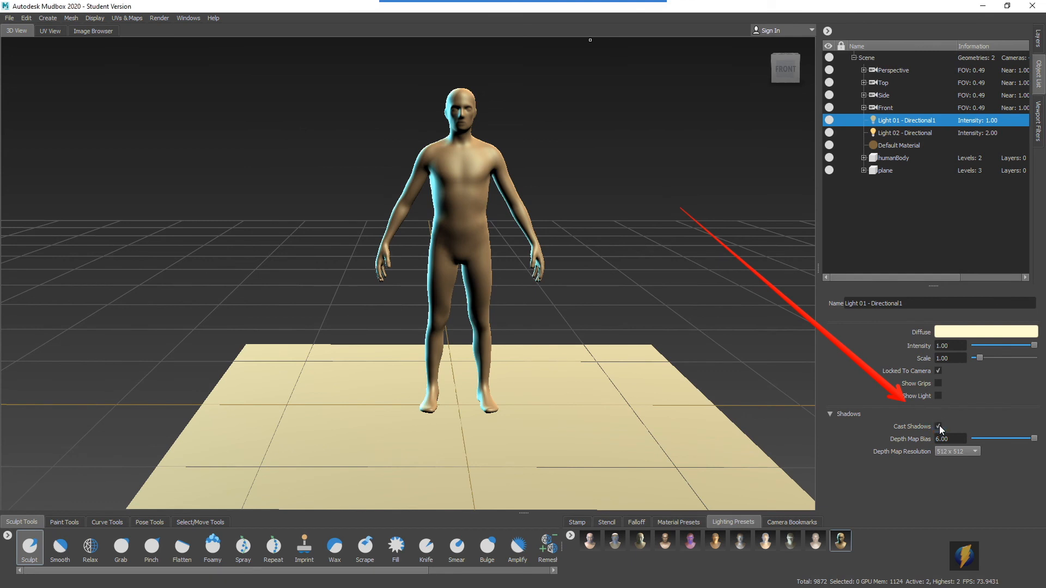
click(938, 425)
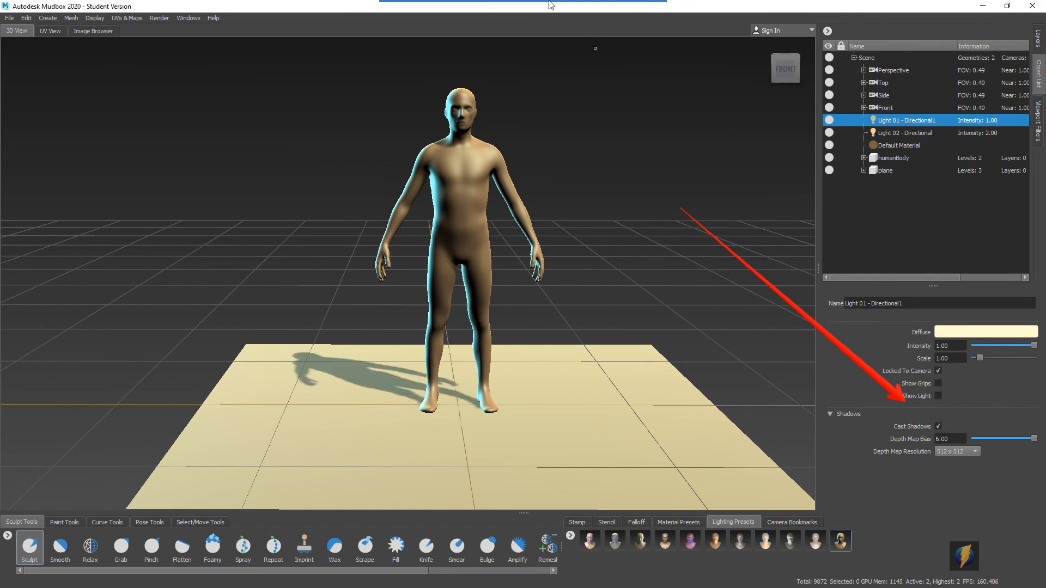
mouse_move(641, 149)
mouse_down()
mouse_move(364, 326)
mouse_move(346, 355)
mouse_move(419, 376)
mouse_move(315, 403)
mouse_move(465, 470)
mouse_move(380, 471)
mouse_move(472, 452)
mouse_move(559, 453)
mouse_up()
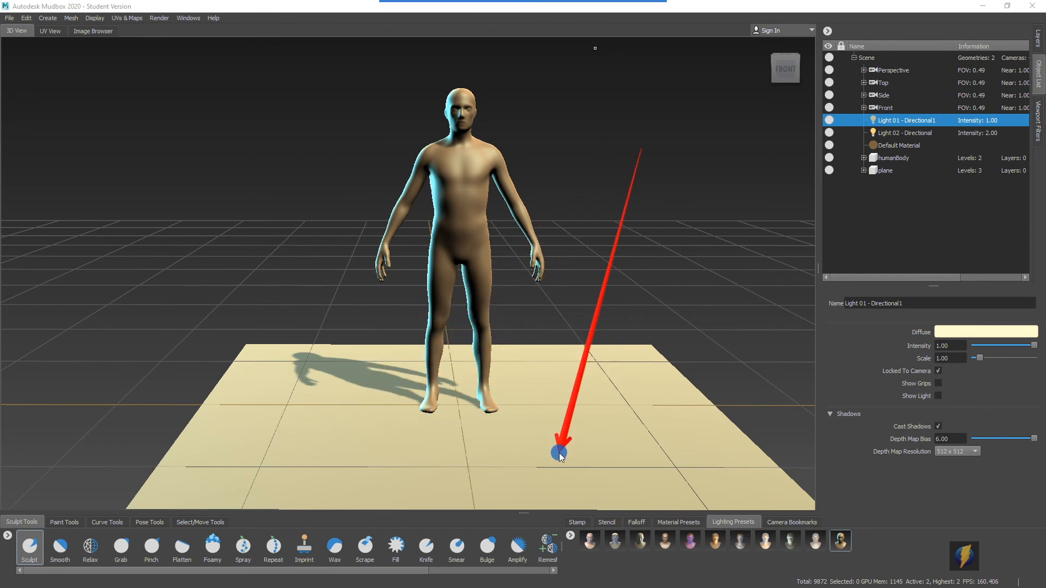
drag(559, 453, 590, 286)
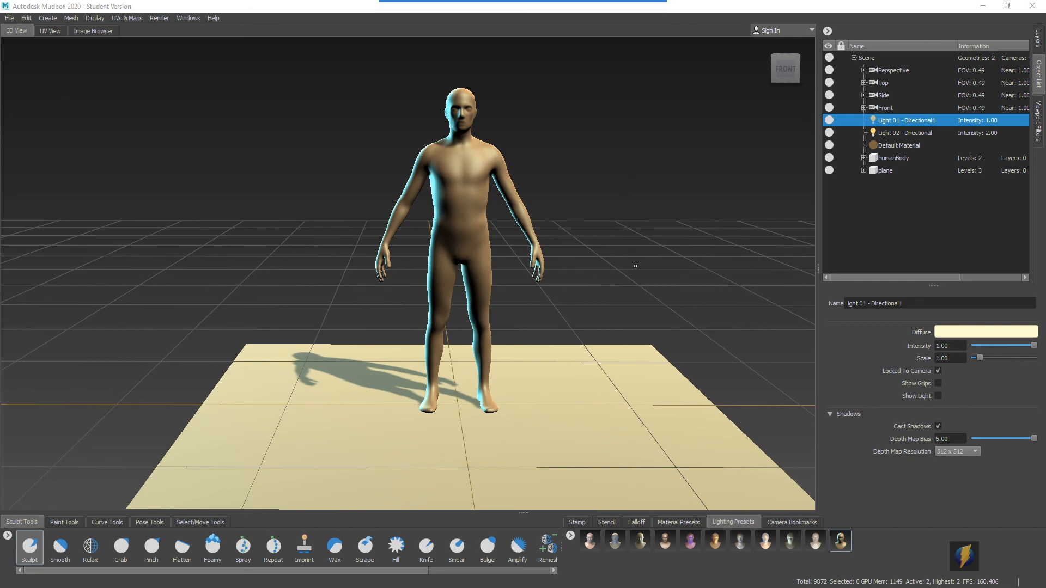
Step: Rotate Light 01 - Directional1 so the figure's shadow falls behind its feet, and turn off the light's shadow casting
alt+drag(672, 263, 512, 275)
alt+right_drag(512, 274, 610, 301)
alt+middle_drag(654, 301, 607, 295)
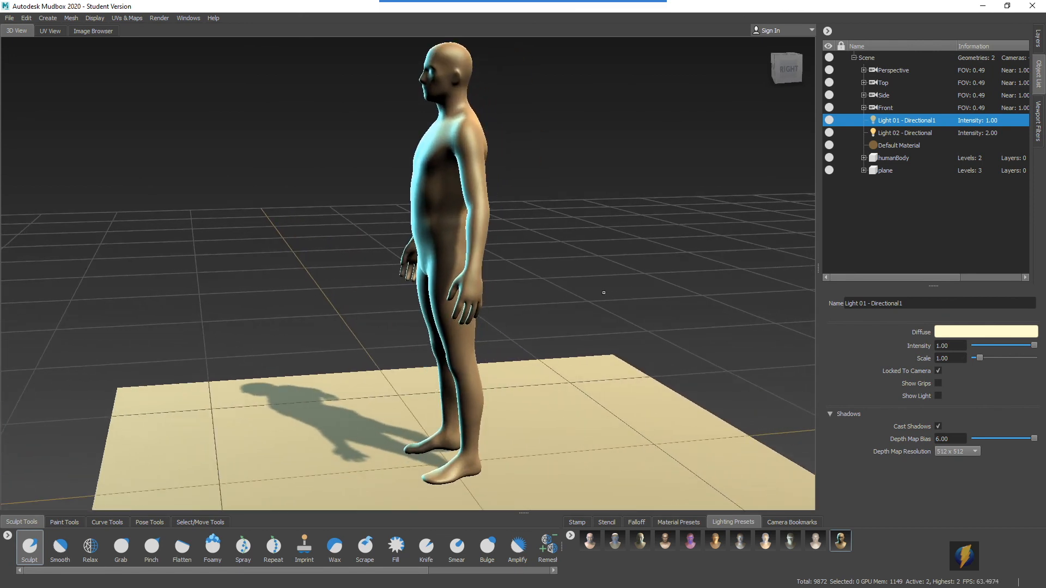
alt+right_drag(607, 294, 532, 295)
alt+drag(532, 295, 524, 299)
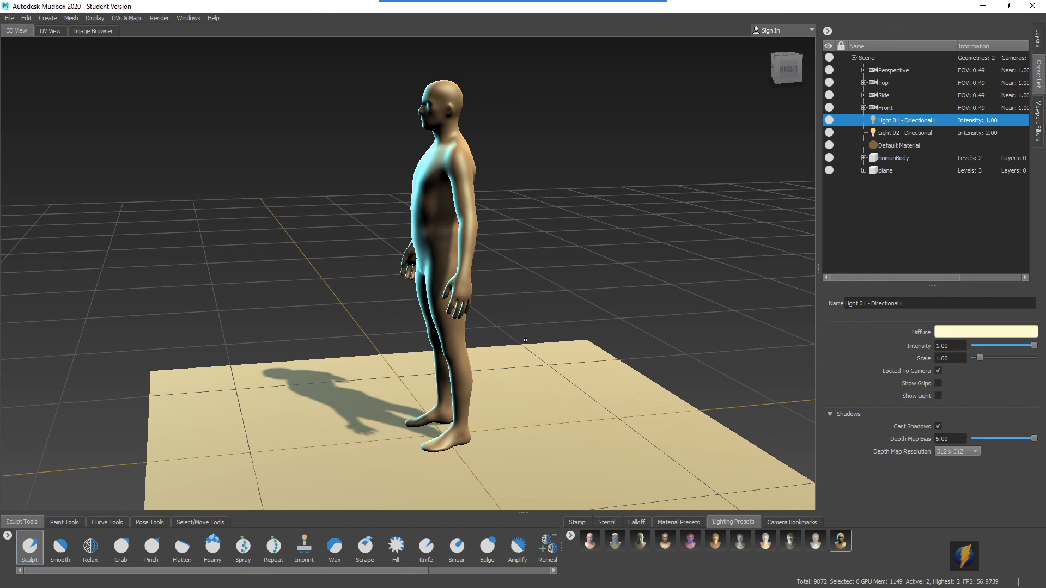
drag(546, 348, 397, 416)
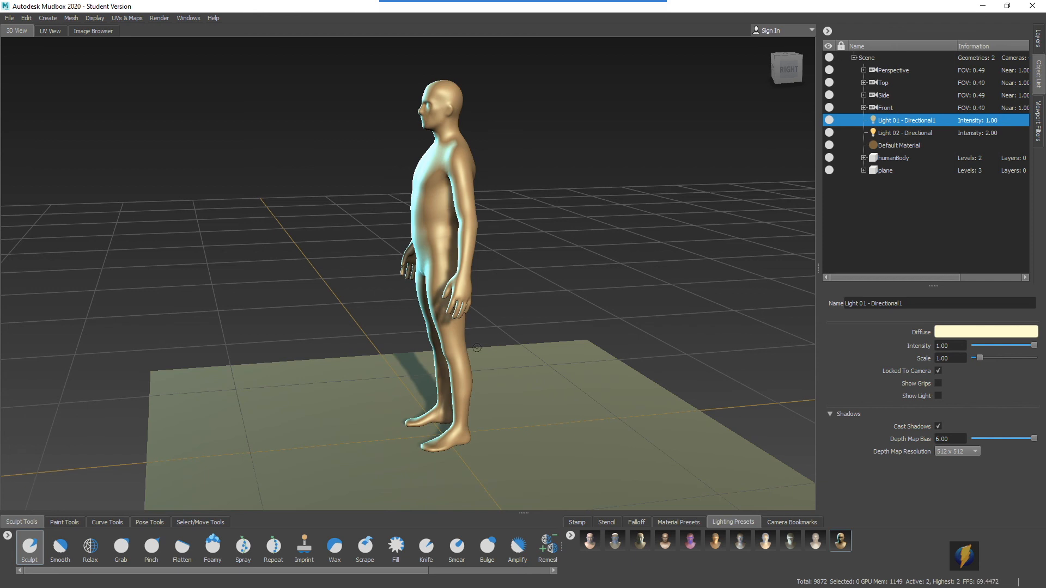
alt+drag(449, 353, 463, 305)
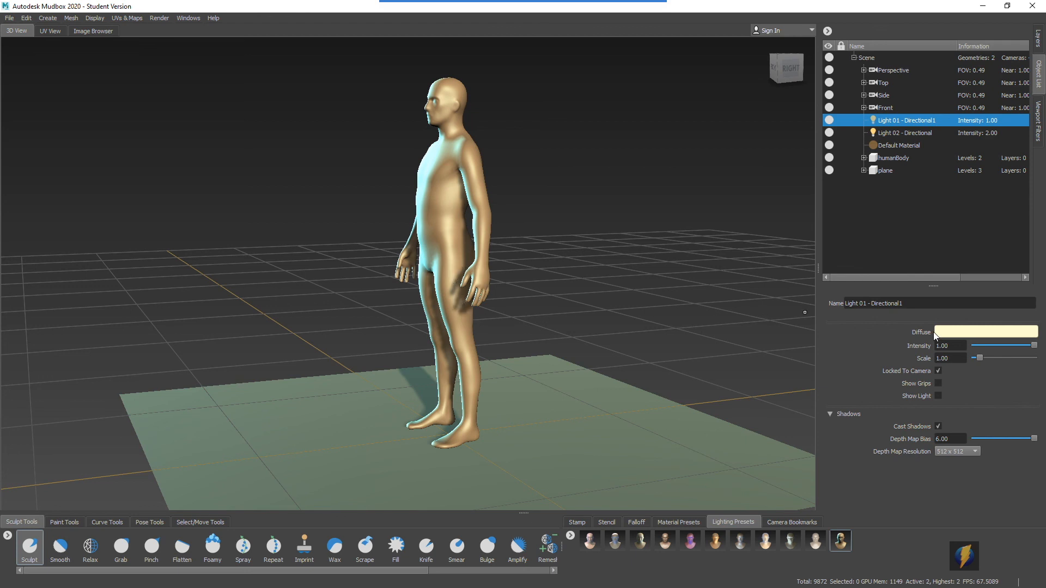
click(937, 426)
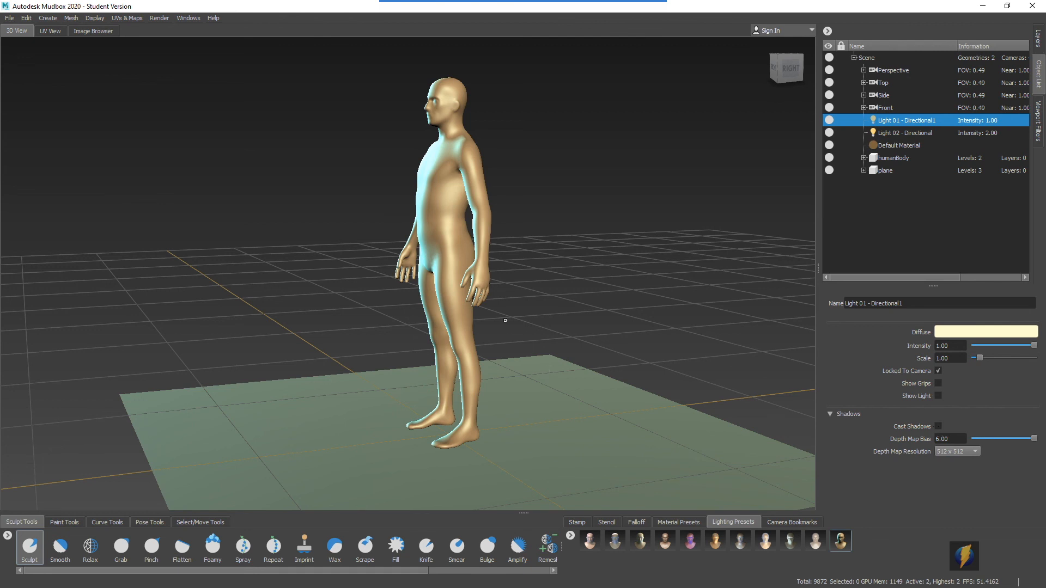
Step: Rotate Light 01 - Directional1 behind the figure, leaving its front dark with only the edges lit
alt+drag(414, 312, 519, 308)
alt+middle_drag(519, 309, 514, 318)
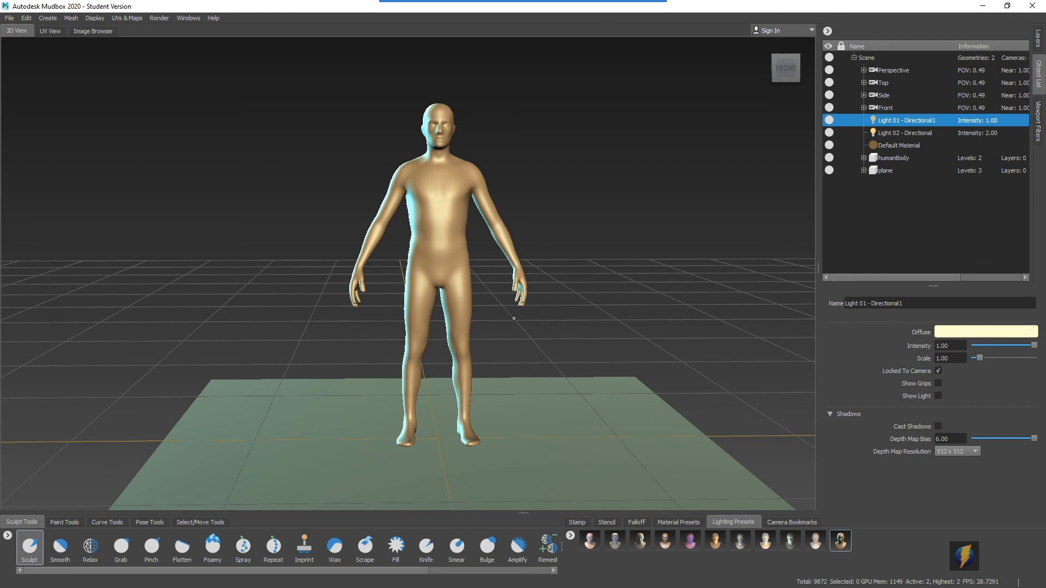
mouse_move(354, 236)
mouse_down()
mouse_move(655, 234)
mouse_move(625, 232)
mouse_up()
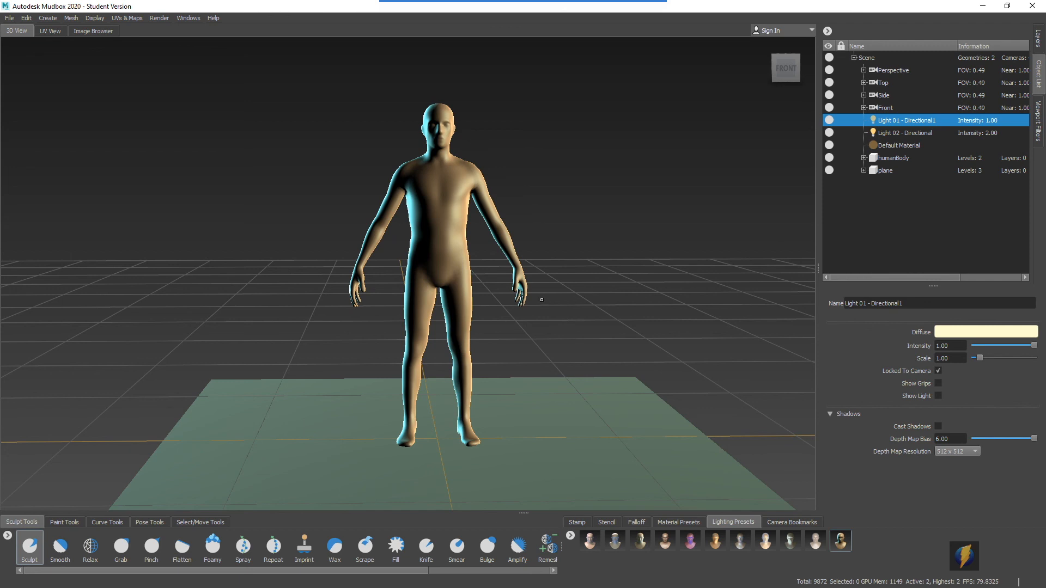
drag(422, 296, 693, 299)
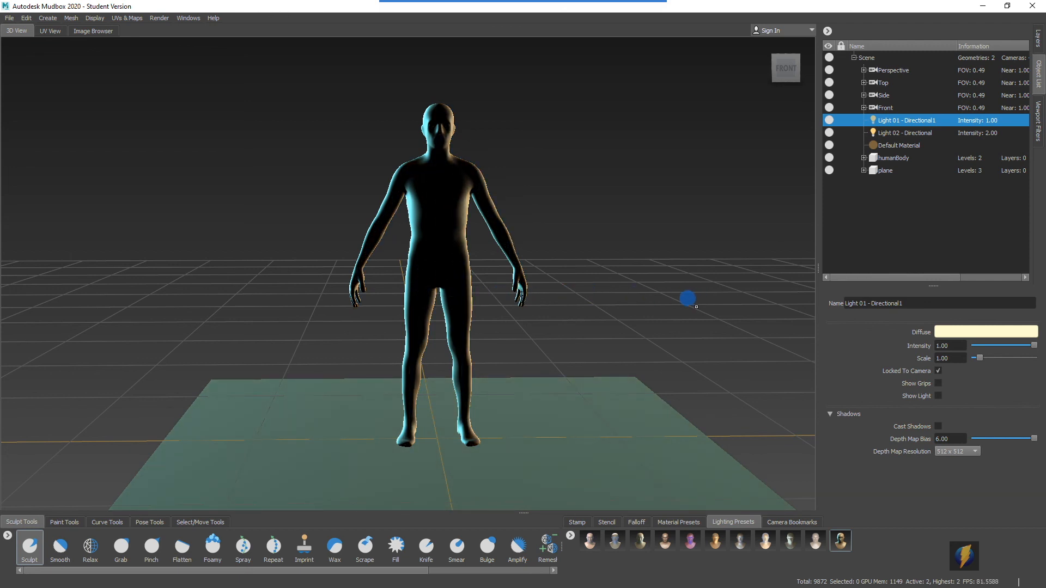
alt+right_drag(497, 356, 514, 358)
alt+middle_drag(514, 359, 521, 359)
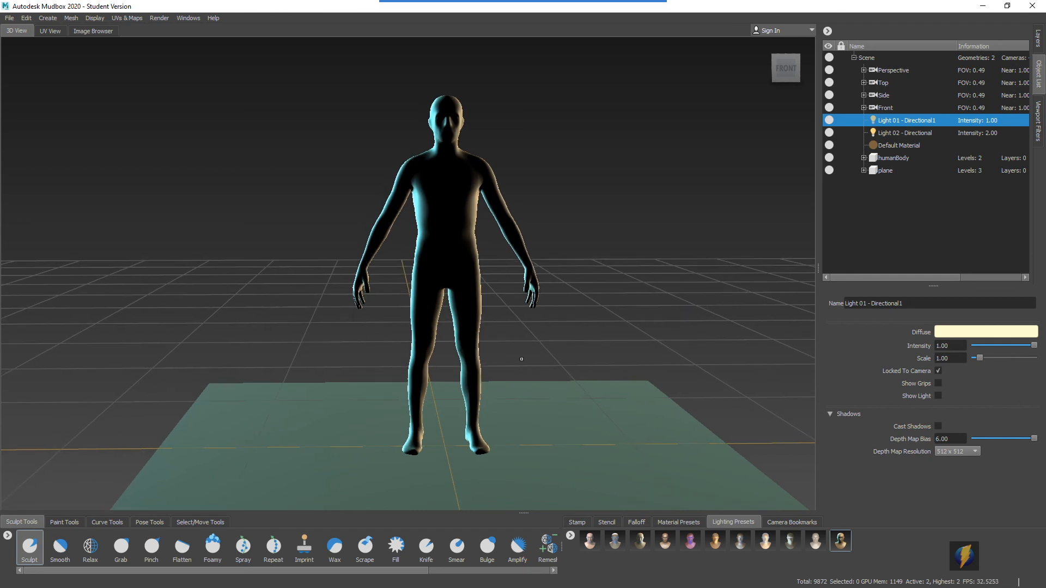